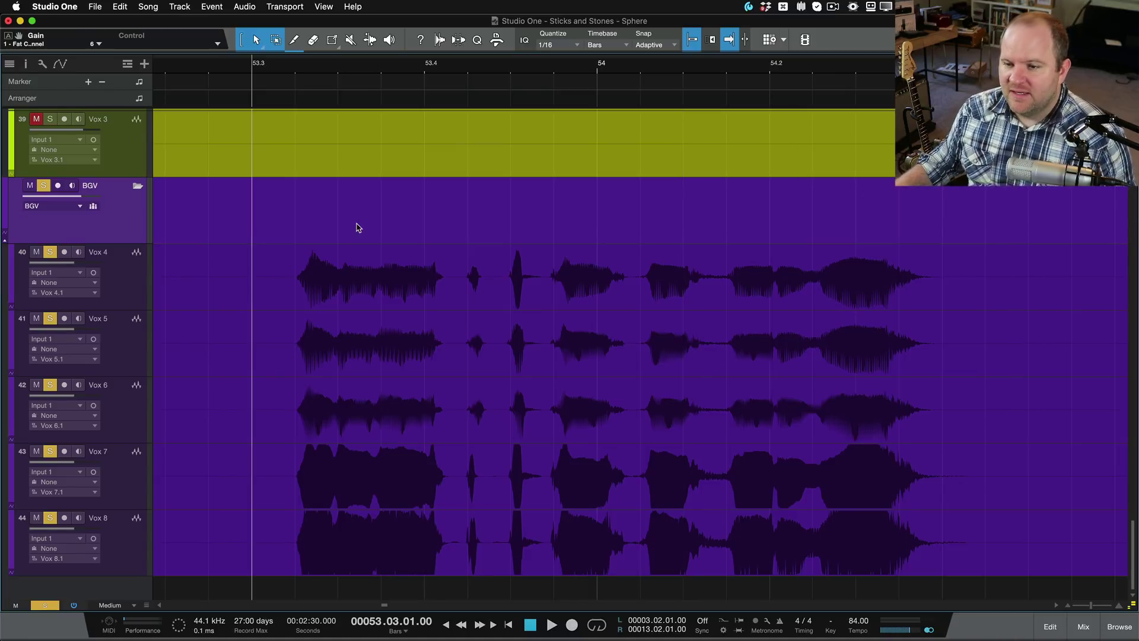
- Audition the end of the vocal phrase twice, with playhead following turned off
scroll(241, 308, "down", 3)
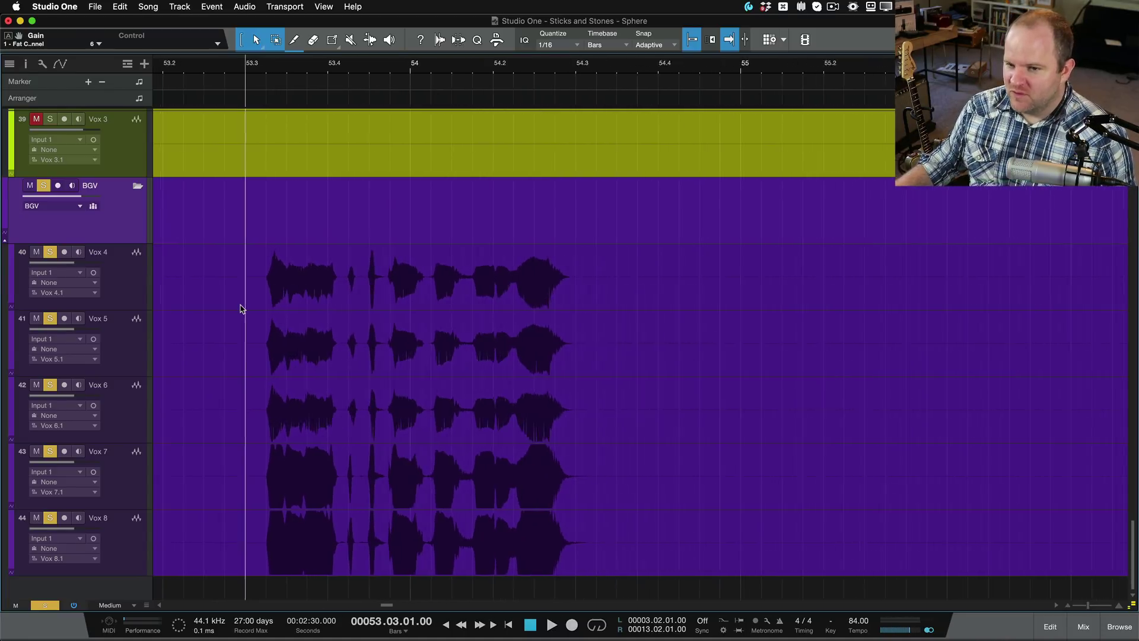
scroll(240, 309, "up", 5)
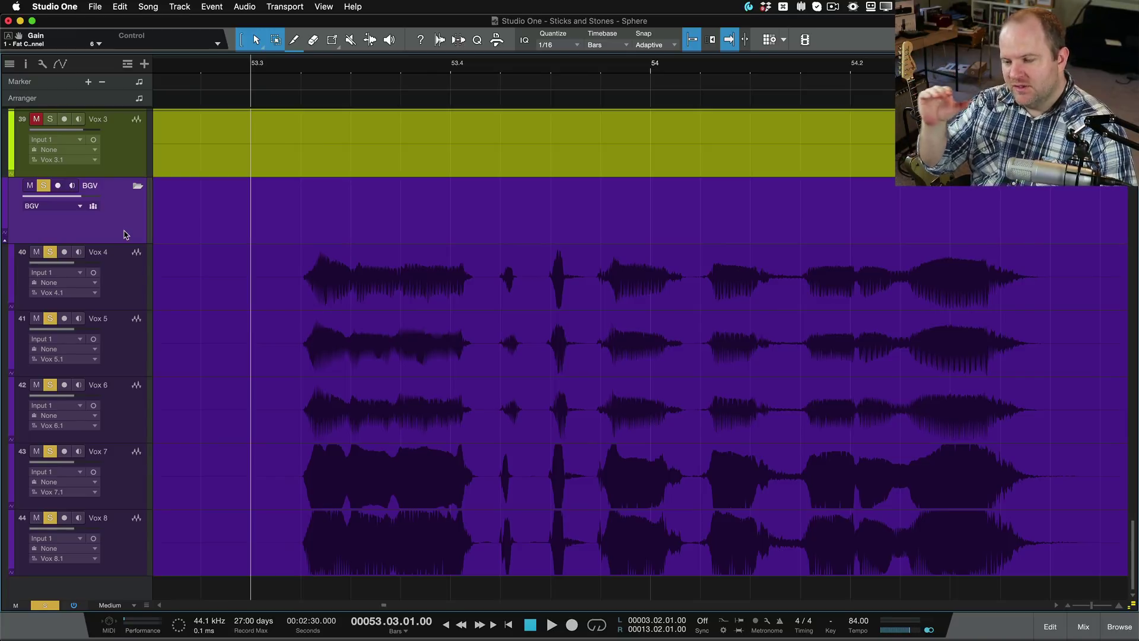
key("space")
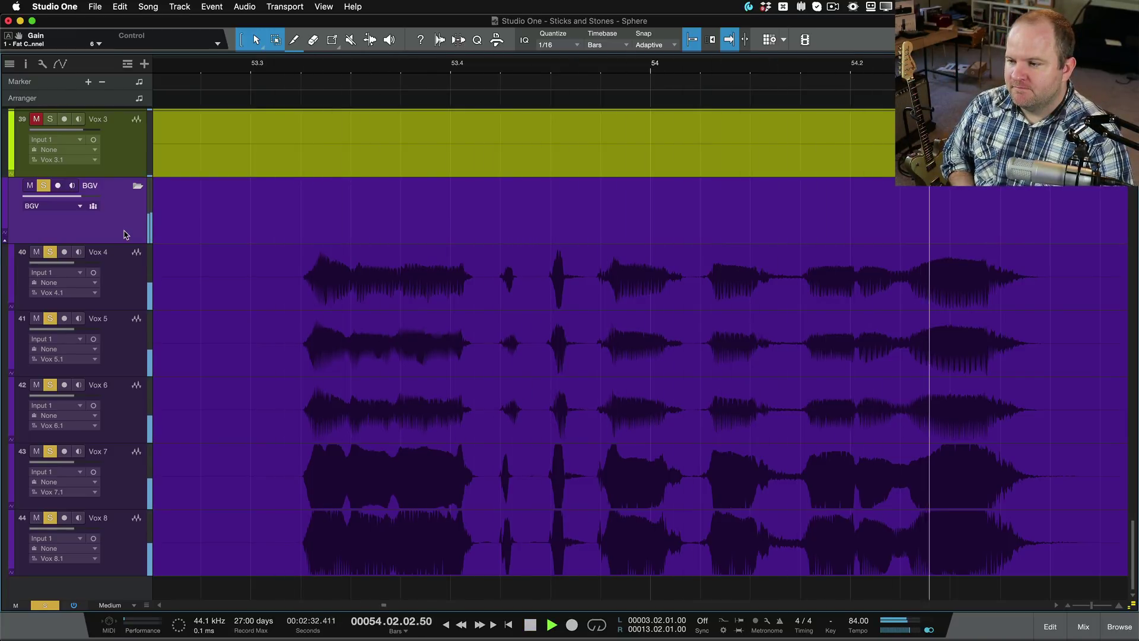
key("space")
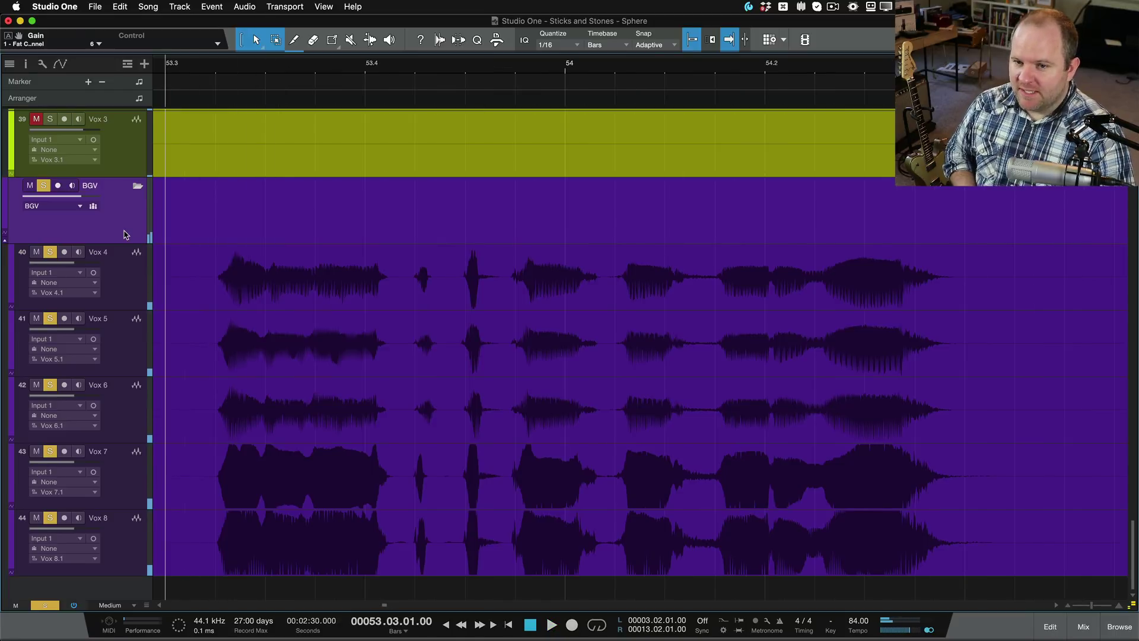
key("f")
key("space")
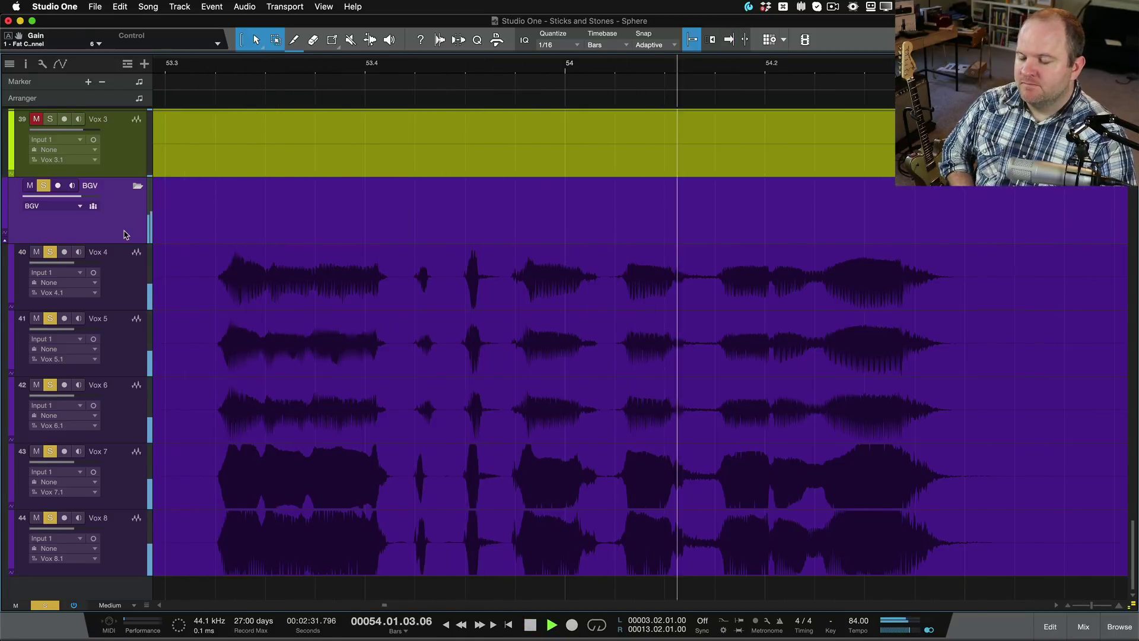
key("space")
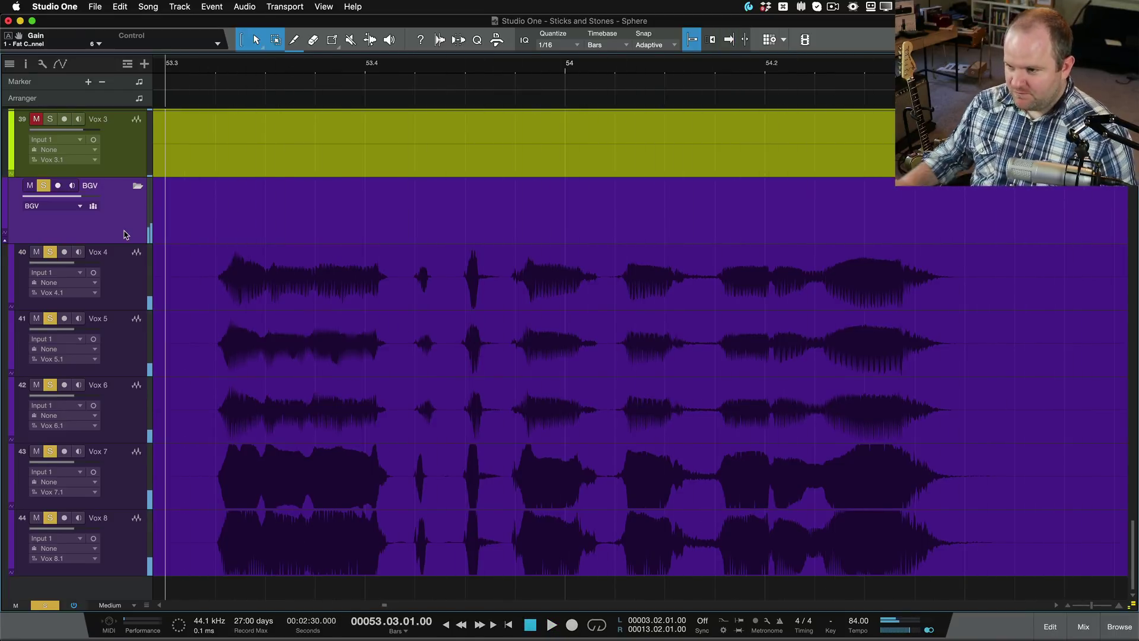
- Select Vox 3, place the playhead at 54.2.3.69, and audition from there
scroll(407, 281, "right", 3)
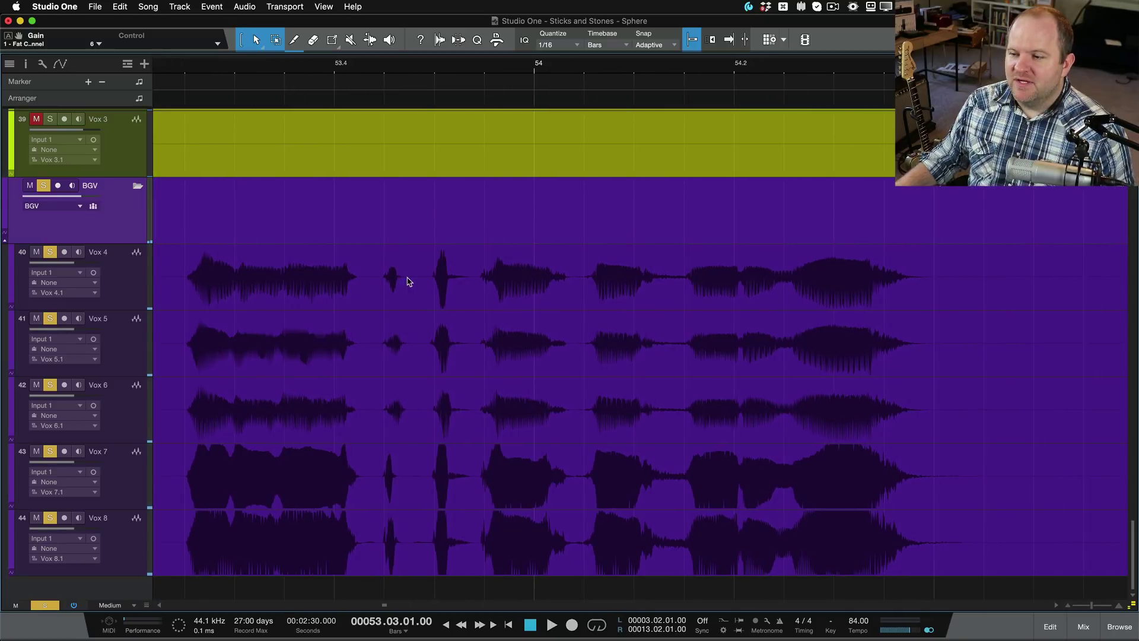
scroll(990, 424, "right", 2)
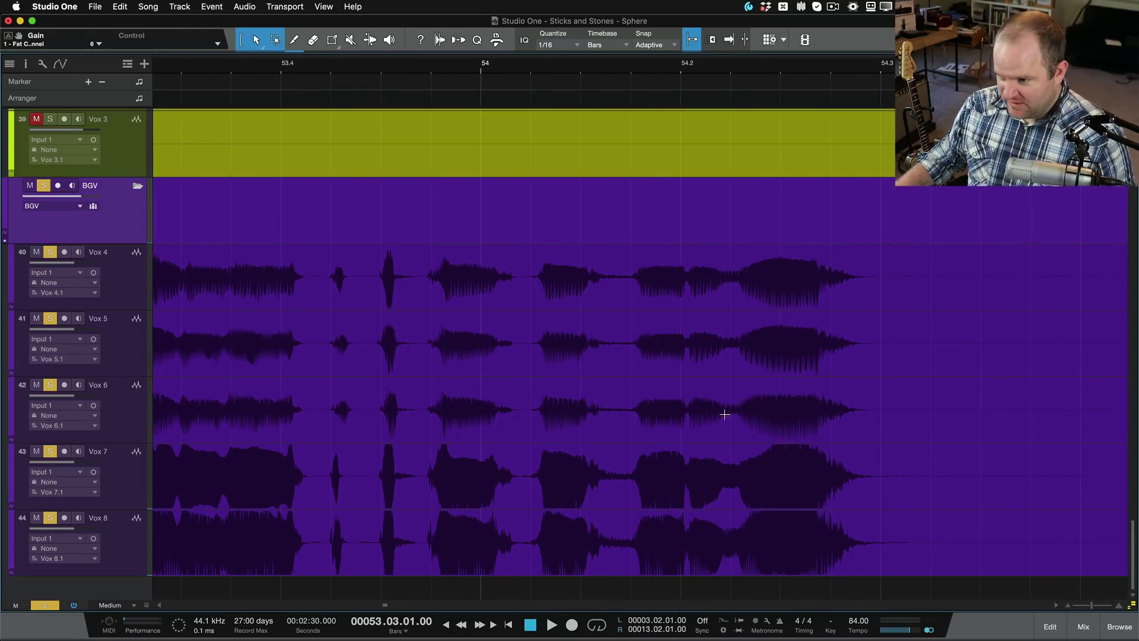
scroll(904, 488, "right", 5)
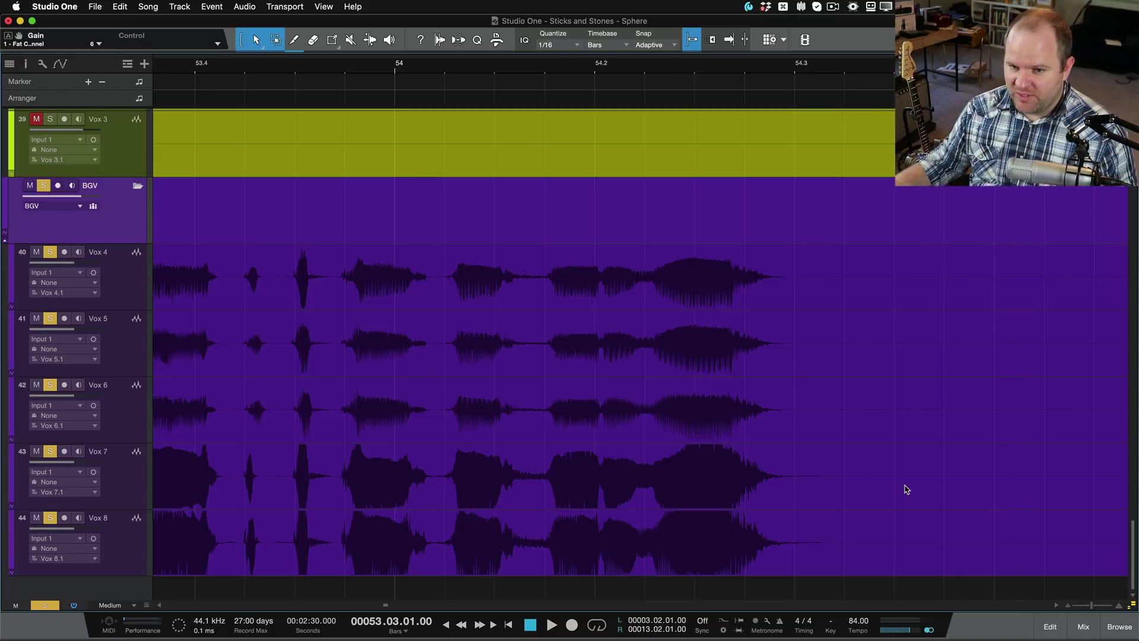
scroll(807, 463, "right", 2)
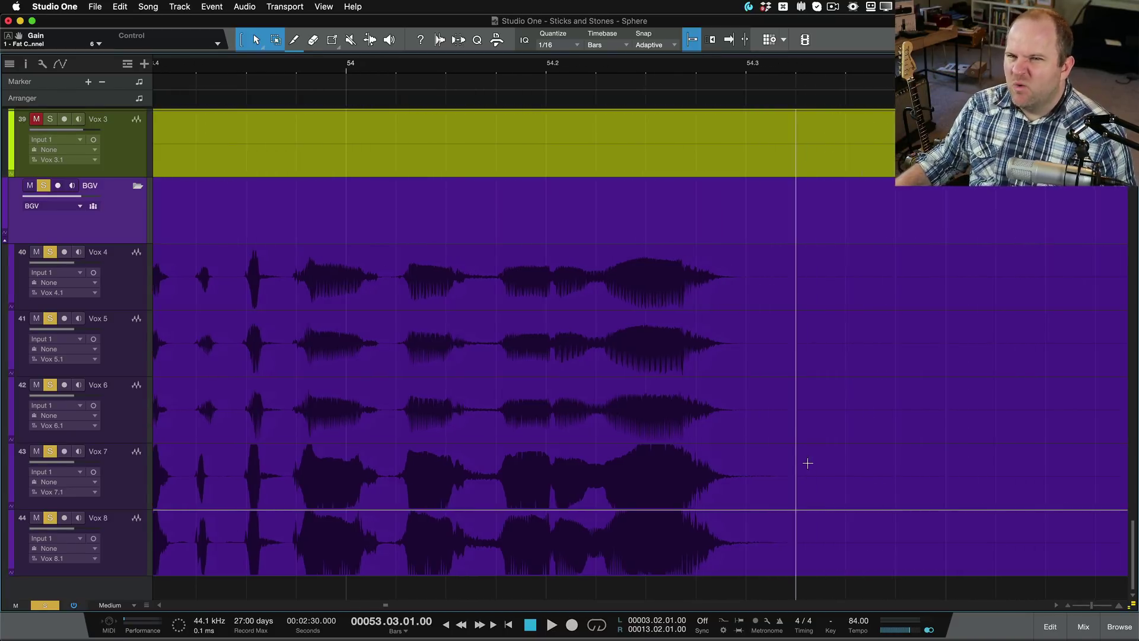
scroll(807, 463, "up", 3)
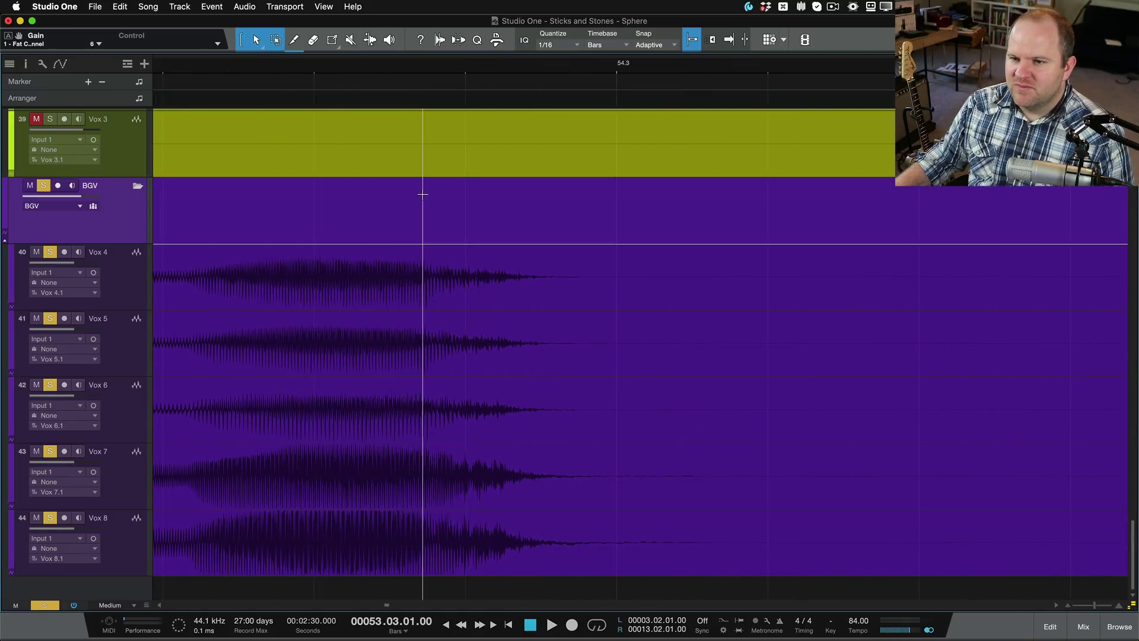
left_click(422, 157)
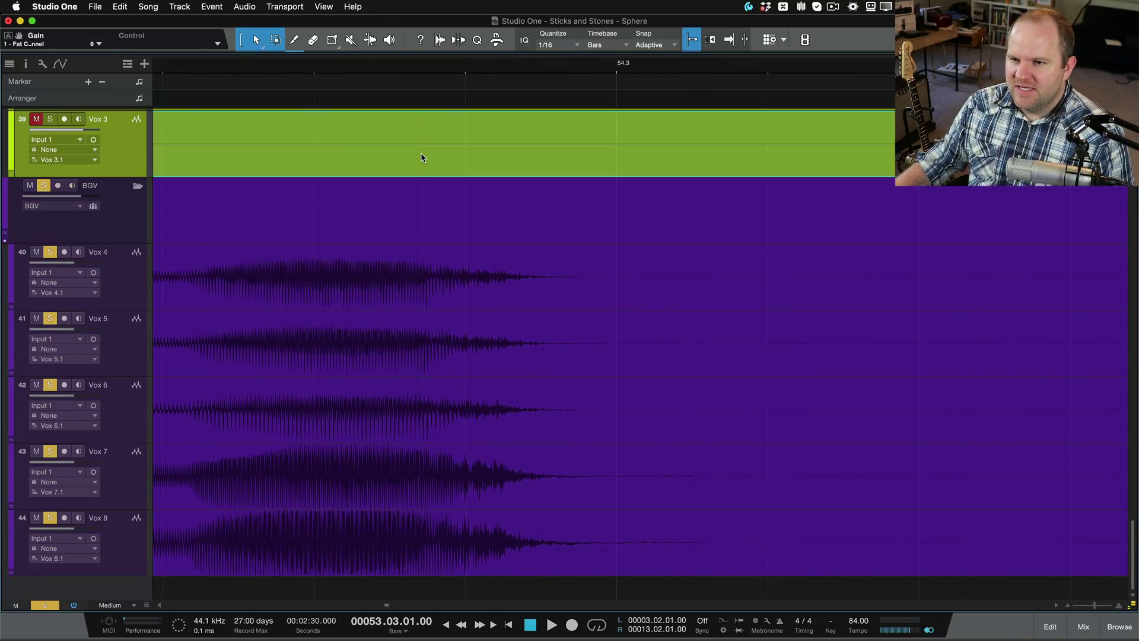
left_click(419, 74)
key("space")
key("space")
key("space")
key("space")
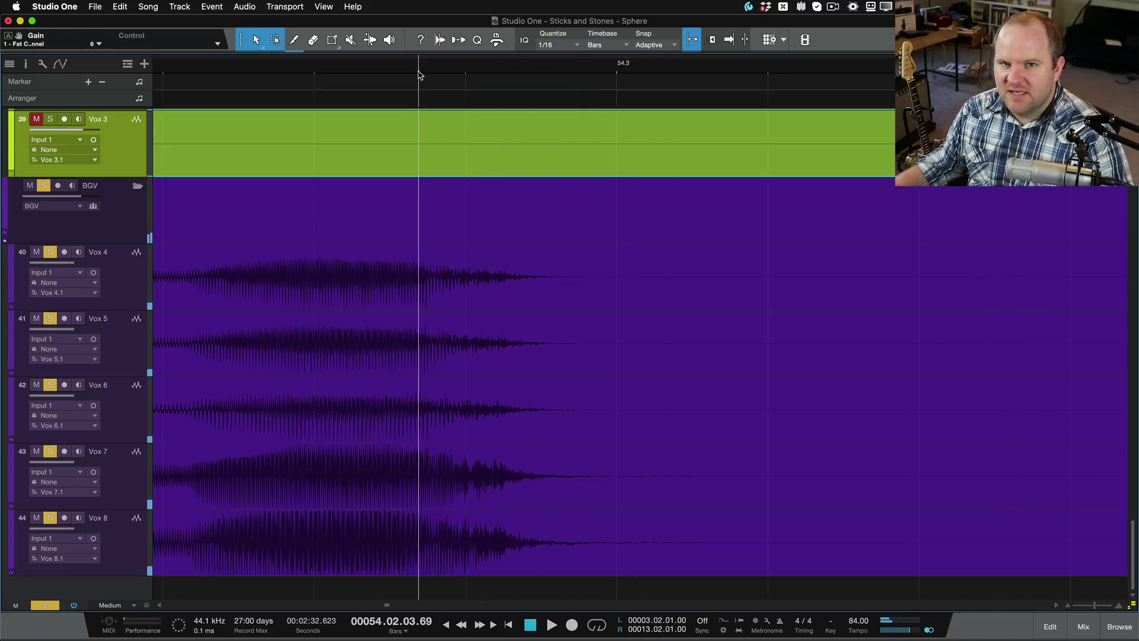
- Scroll through the tracks to inspect the backing vocals' trailing breath tails
scroll(478, 322, "down", 5)
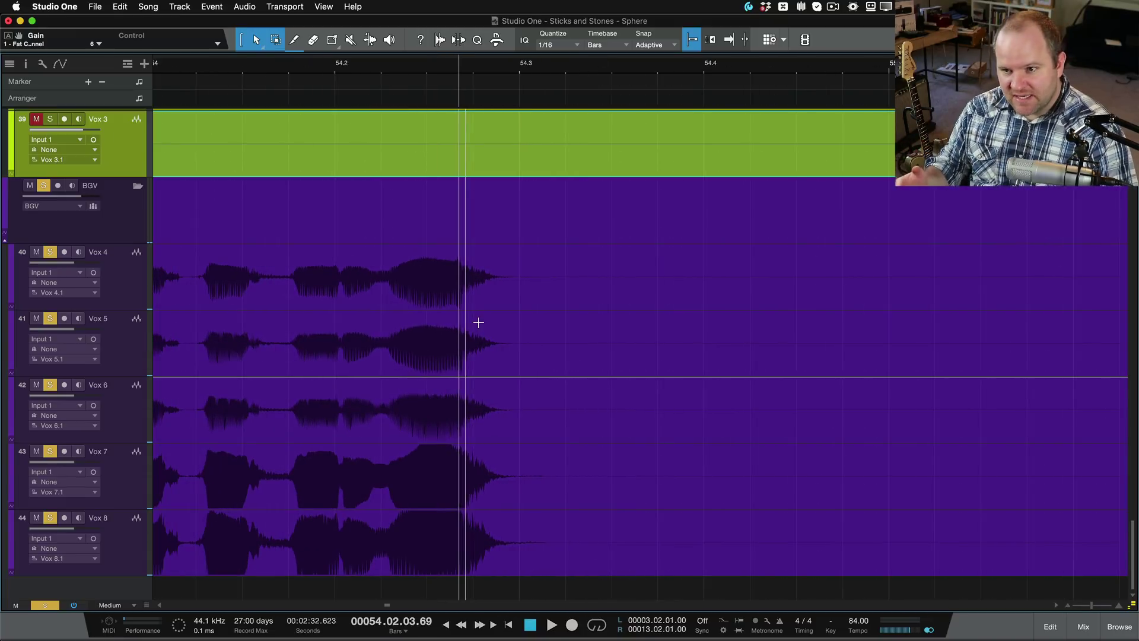
scroll(478, 322, "down", 15)
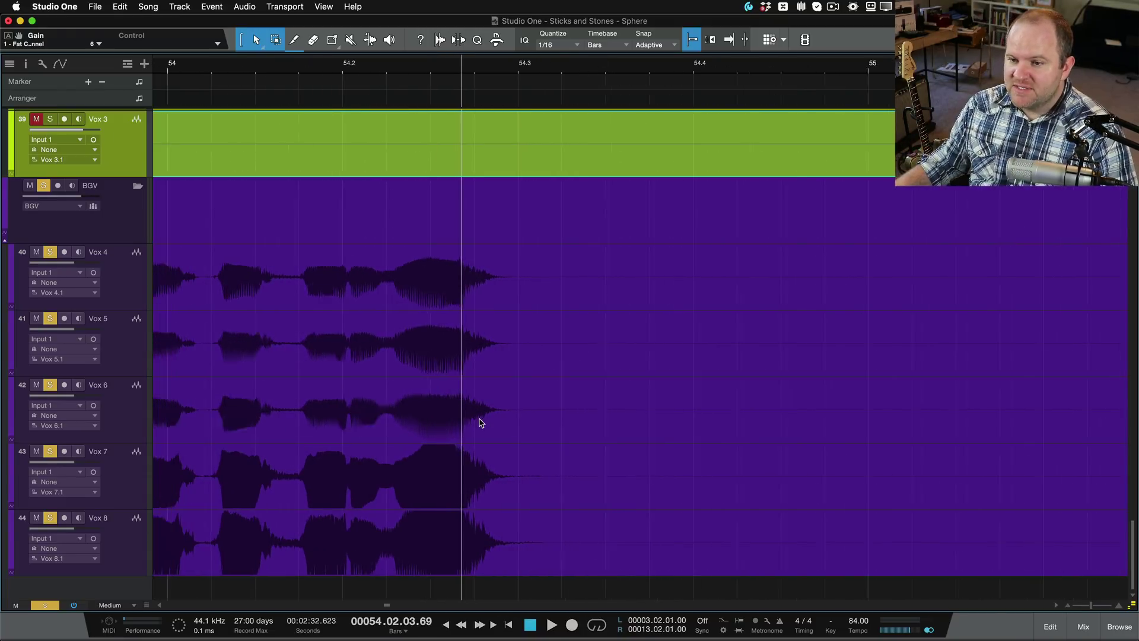
scroll(481, 423, "down", 10)
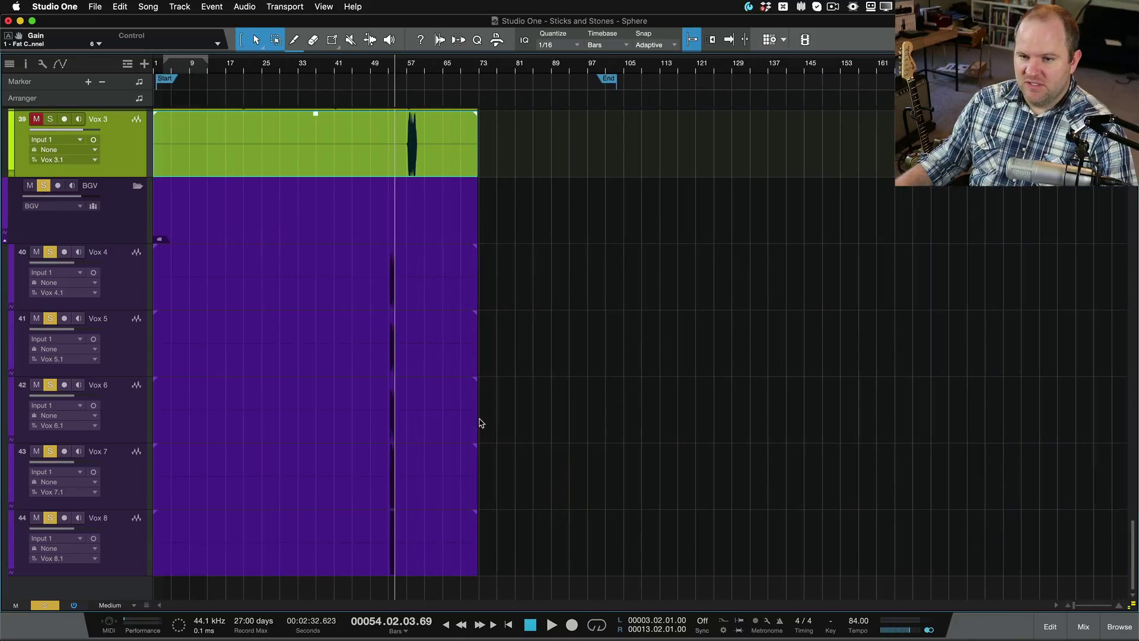
scroll(368, 388, "up", 15)
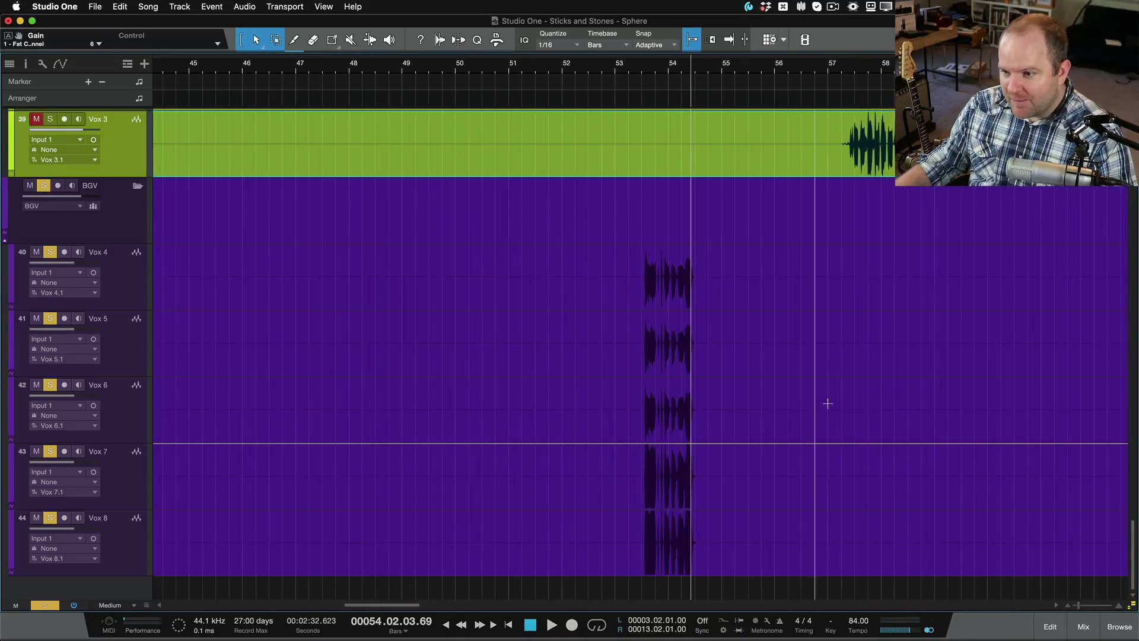
scroll(403, 423, "left", 10)
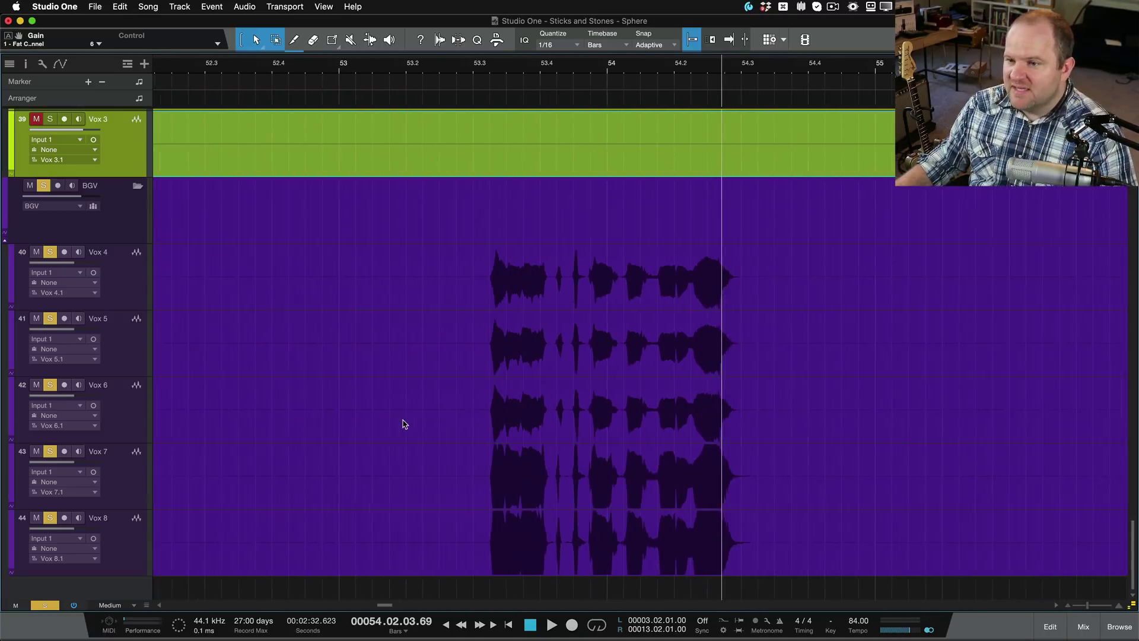
scroll(406, 423, "up", 5)
scroll(407, 423, "down", 2)
scroll(406, 423, "right", 8)
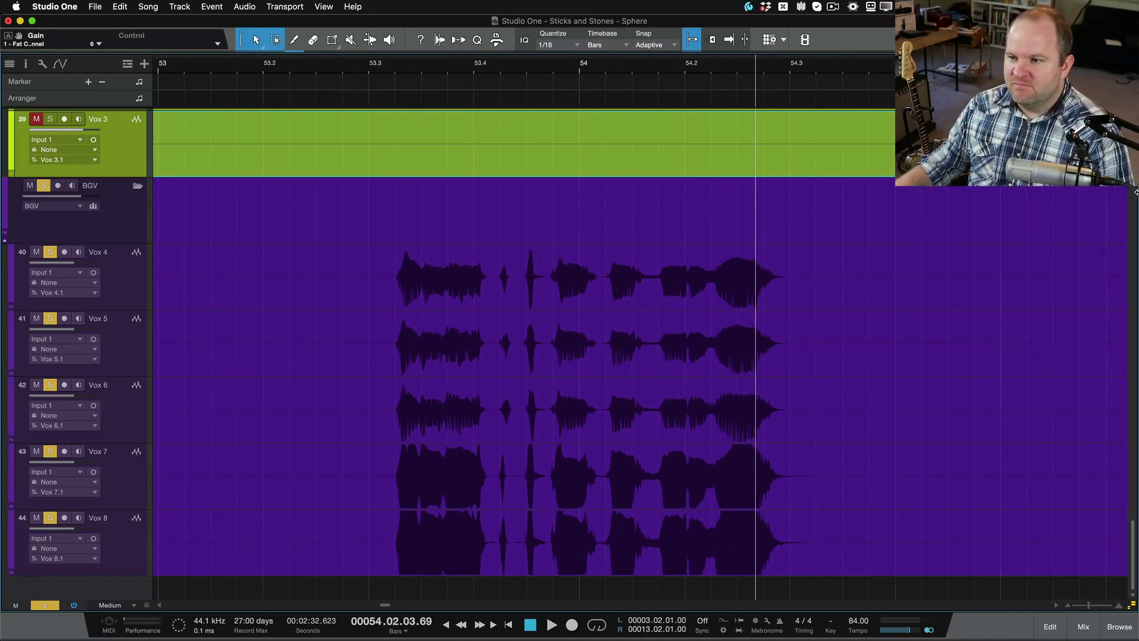
- Select the Vox 4 track and switch to the Split tool (key 4)
scroll(799, 304, "up", 5)
left_click(798, 304)
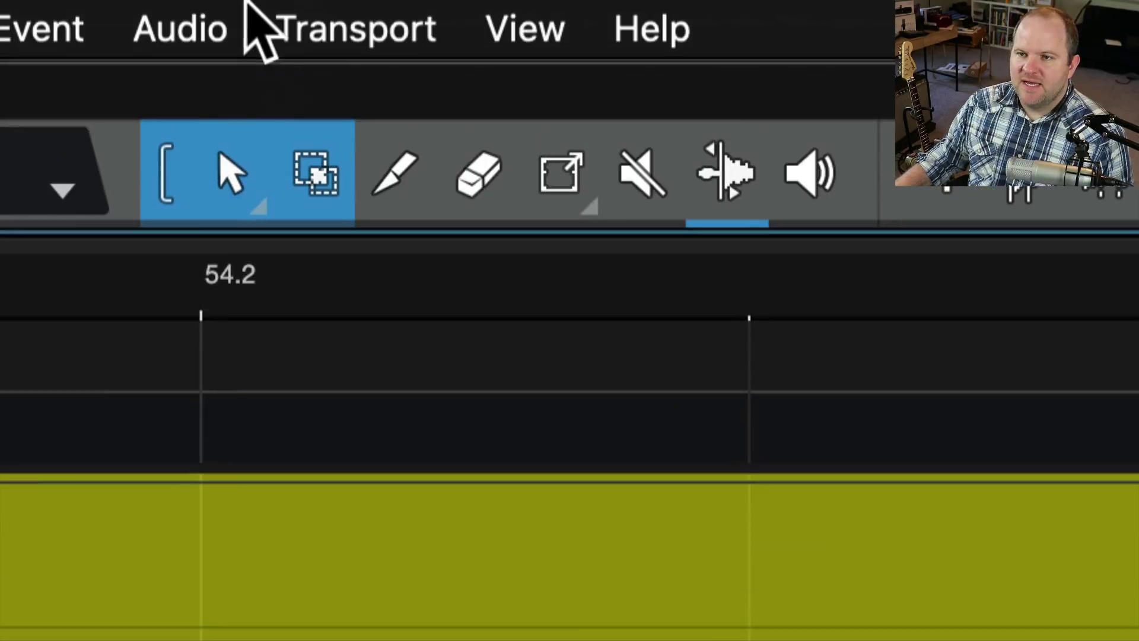
left_click(392, 195)
key("4")
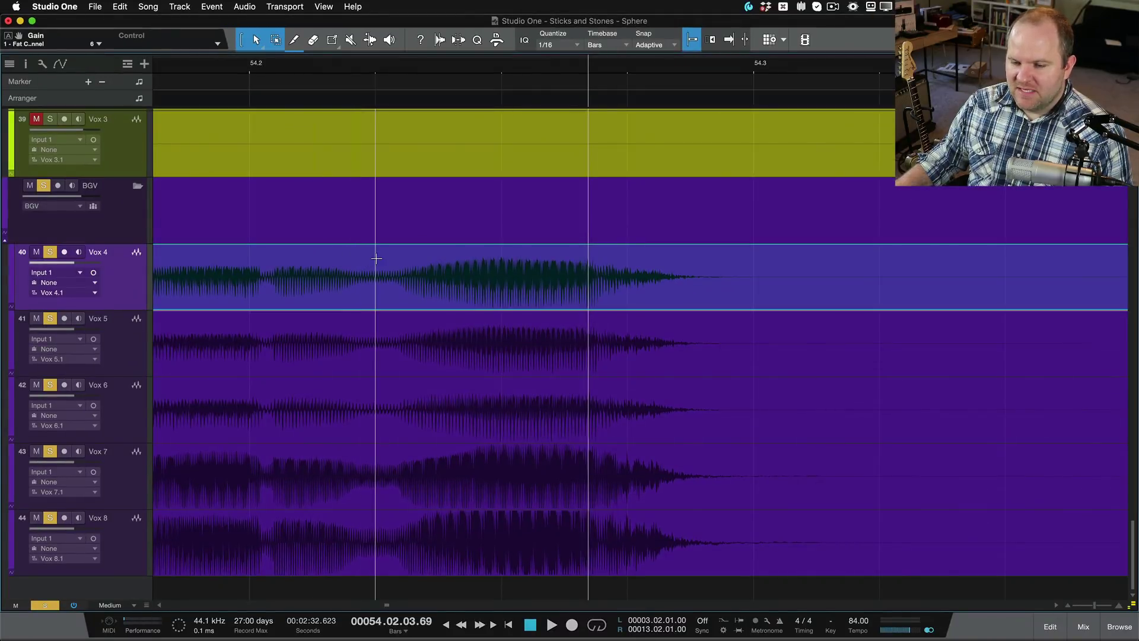
left_click_drag(376, 259, 551, 315)
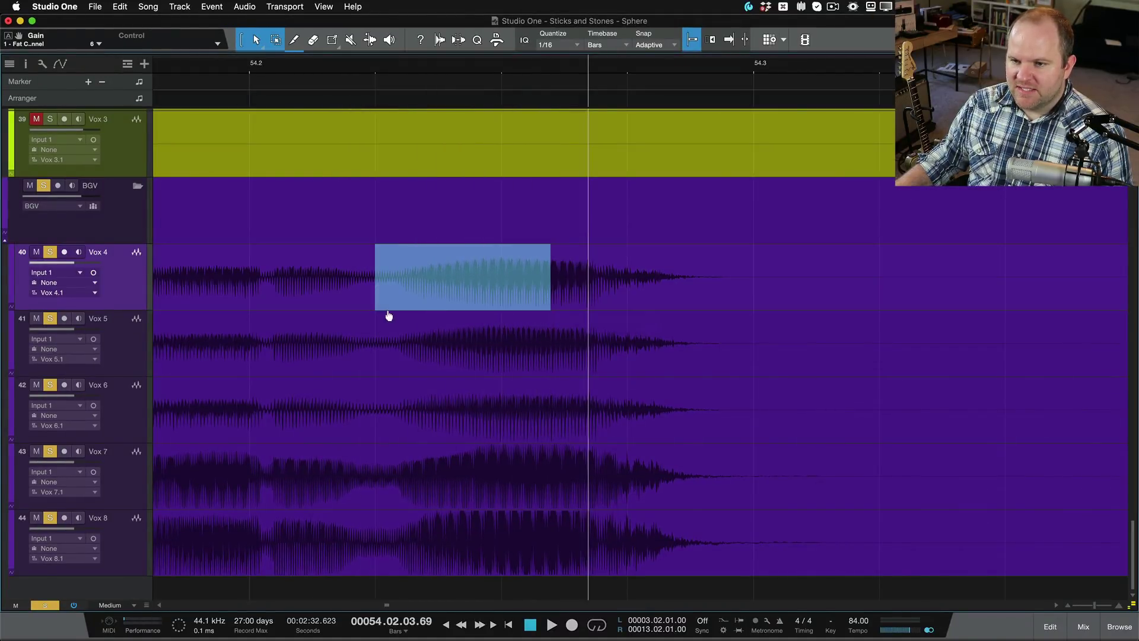
left_click(365, 298)
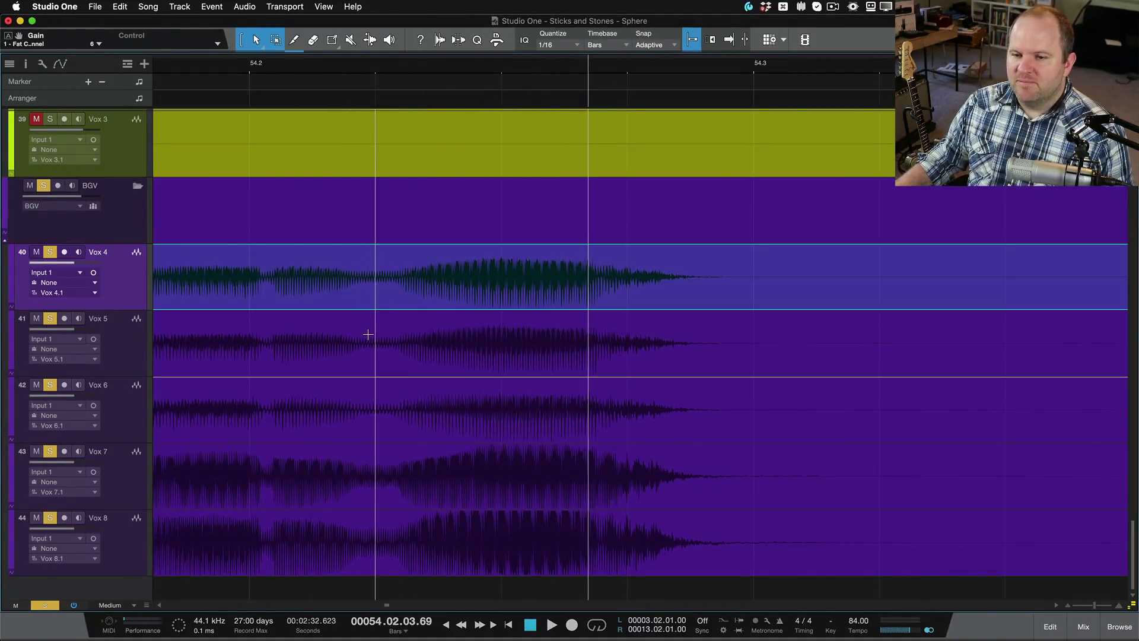
left_click_drag(376, 301, 420, 309)
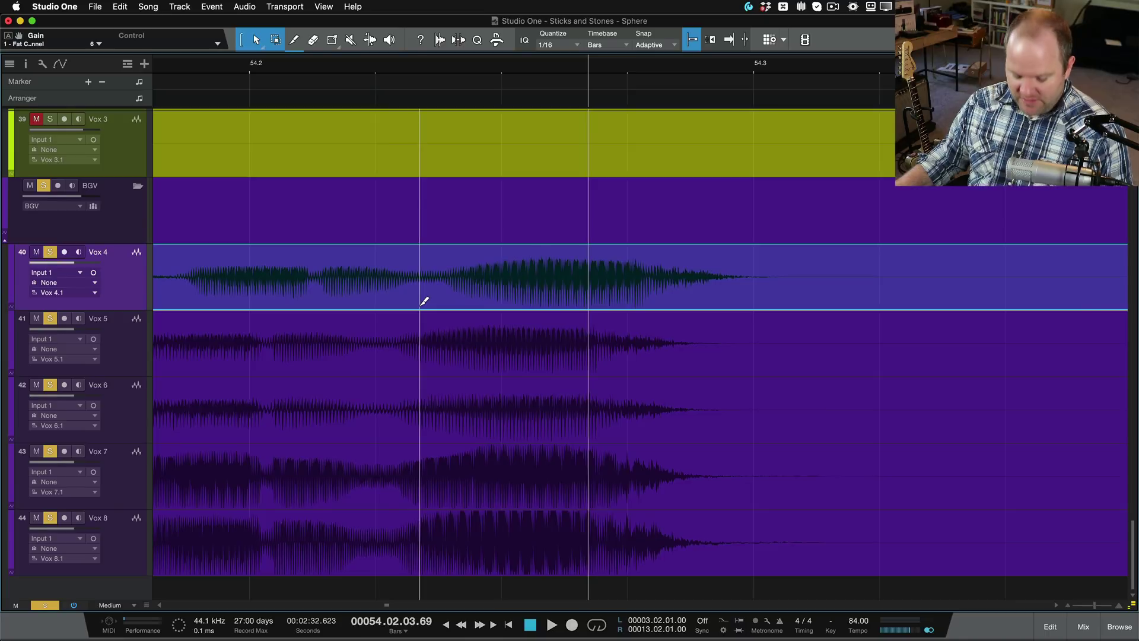
key("super+z")
left_click(294, 40)
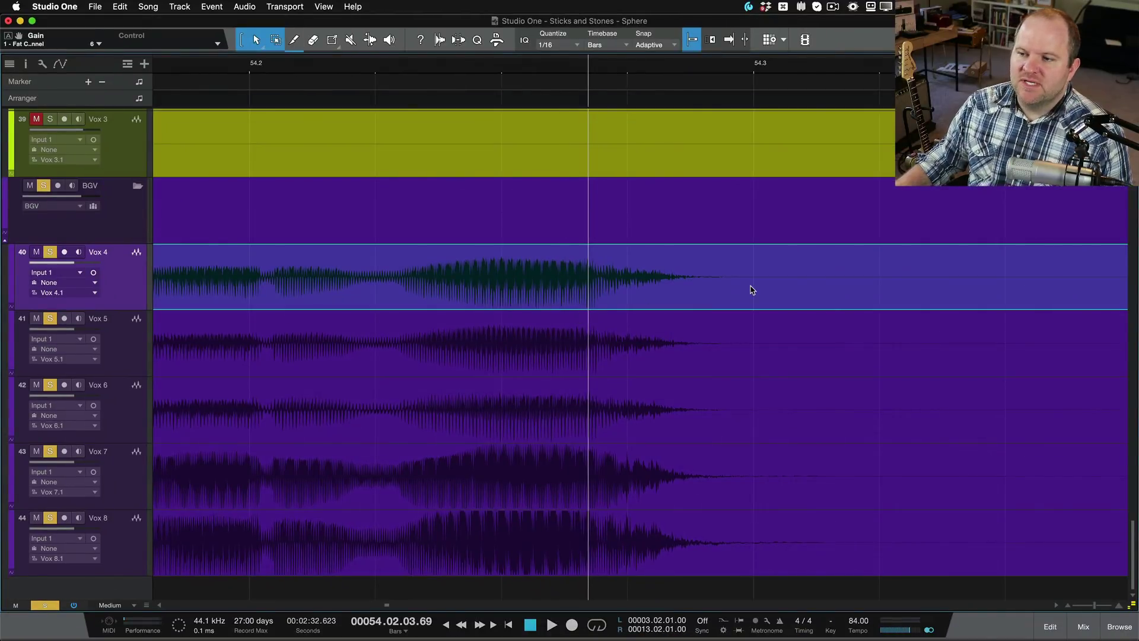
left_click(763, 270, "alt")
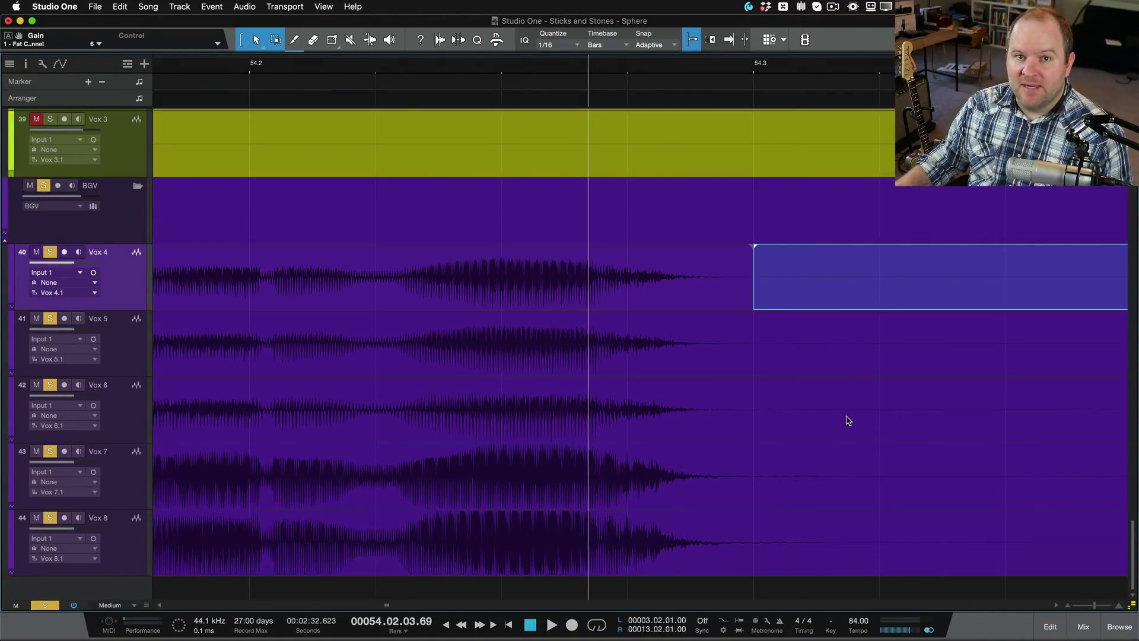
key("super+z")
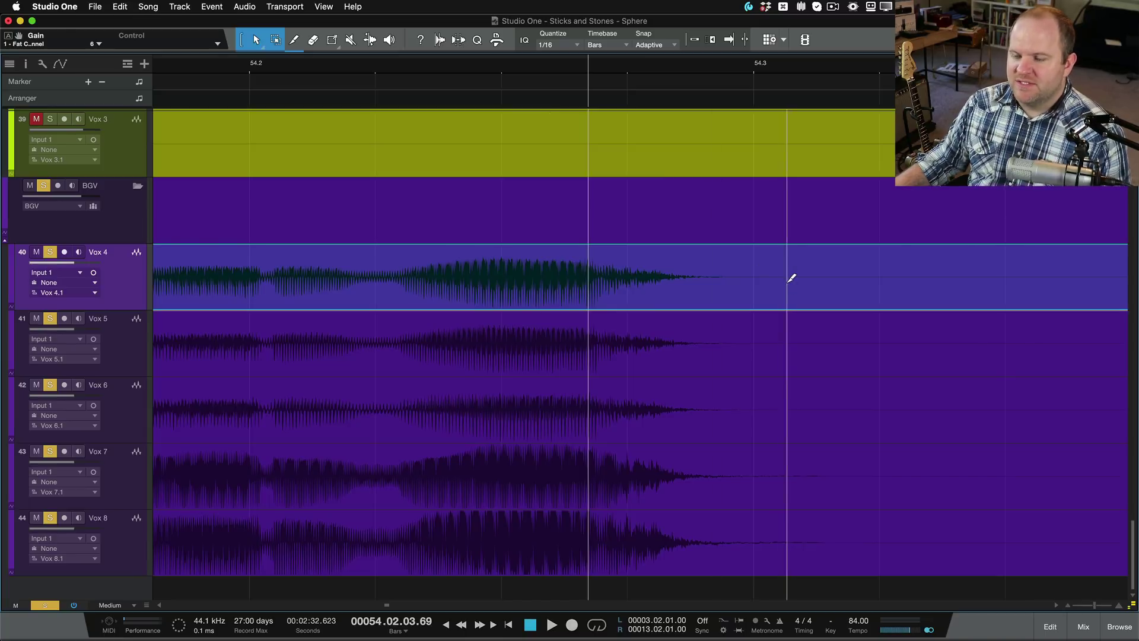
left_click(755, 282, "alt")
left_click(641, 303, "shift")
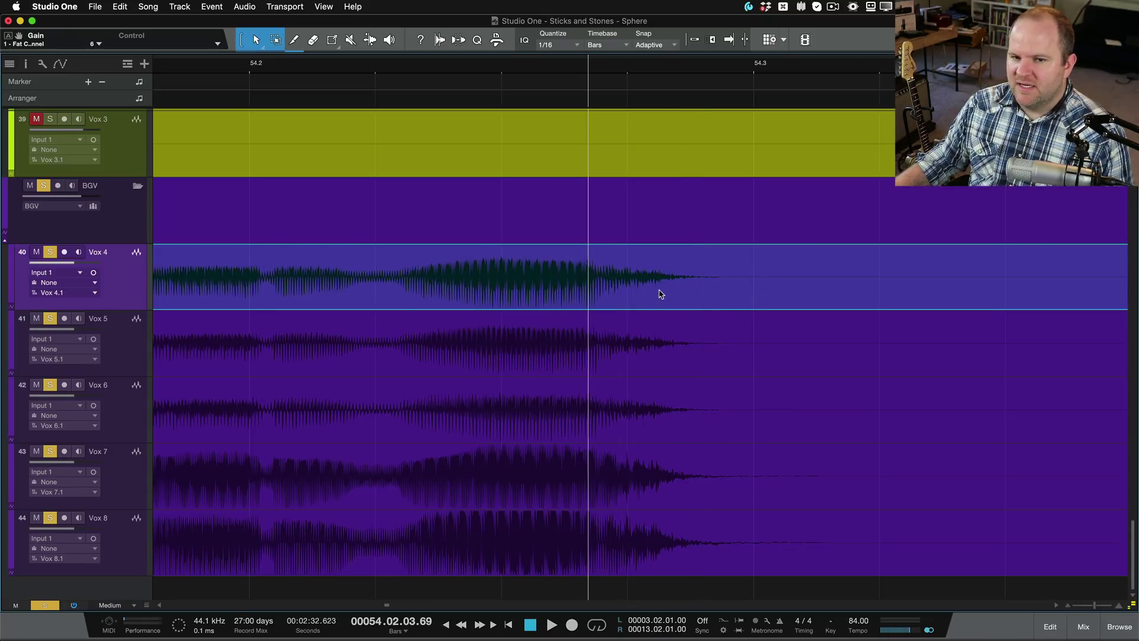
- Solo Vox 4, audition it, and split its event at 54.3 where the breath begins
key("s")
key("space")
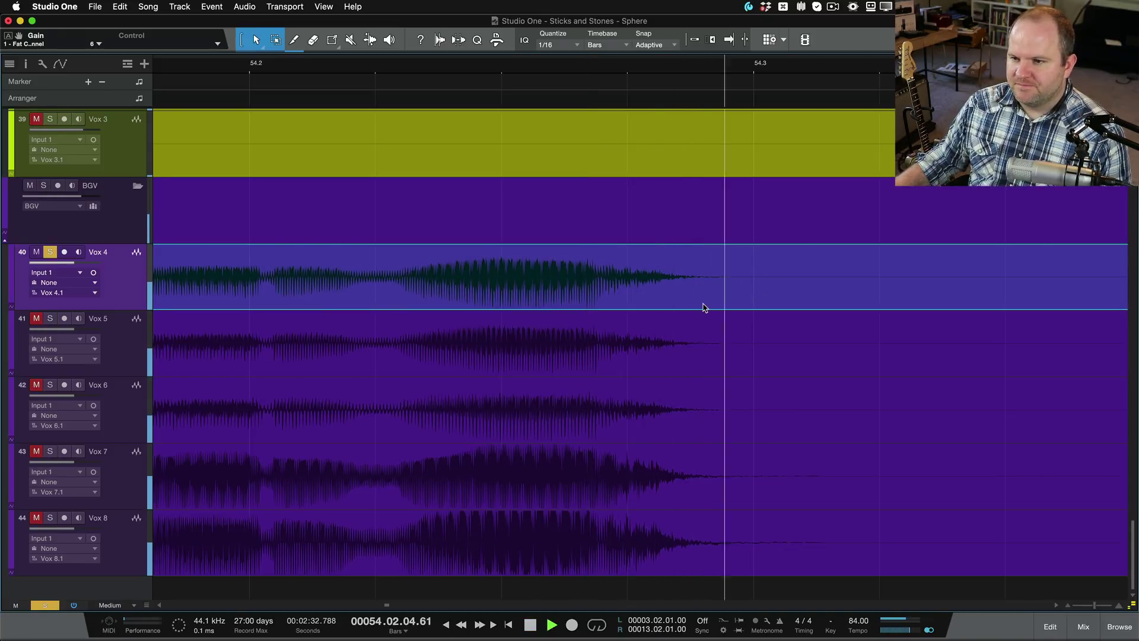
key("space")
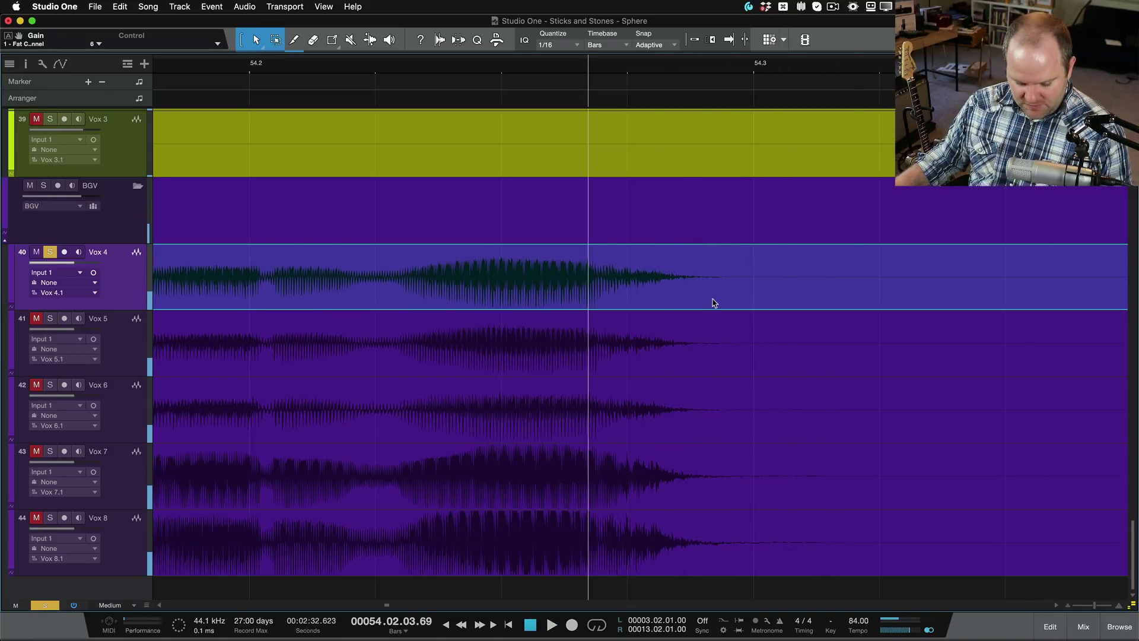
left_click(759, 282, "alt")
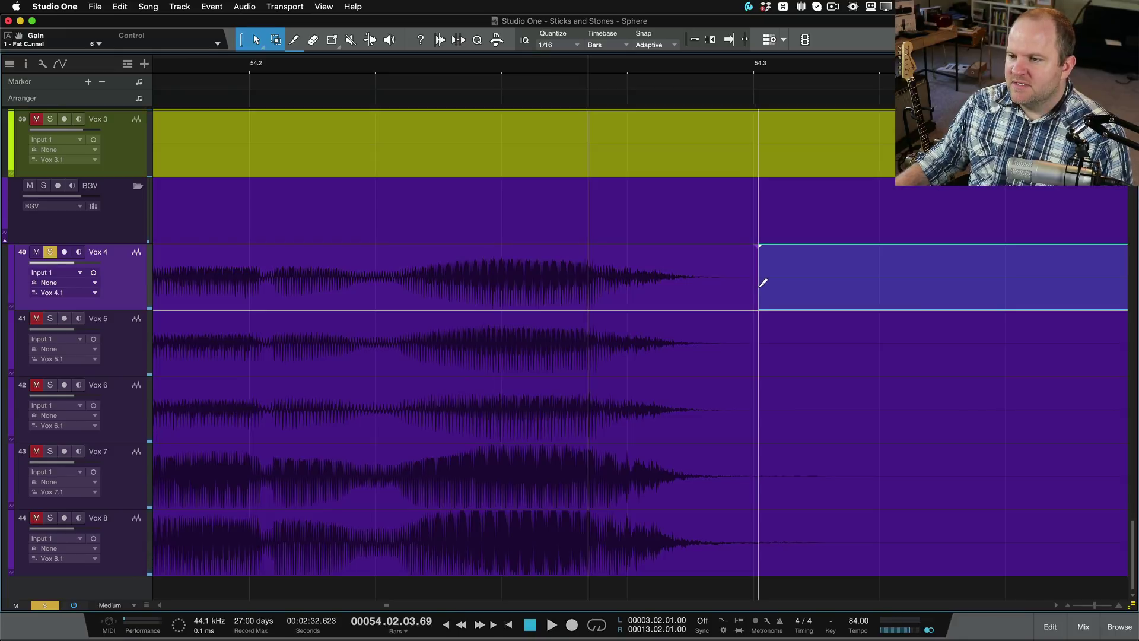
left_click(729, 306)
left_click(791, 296)
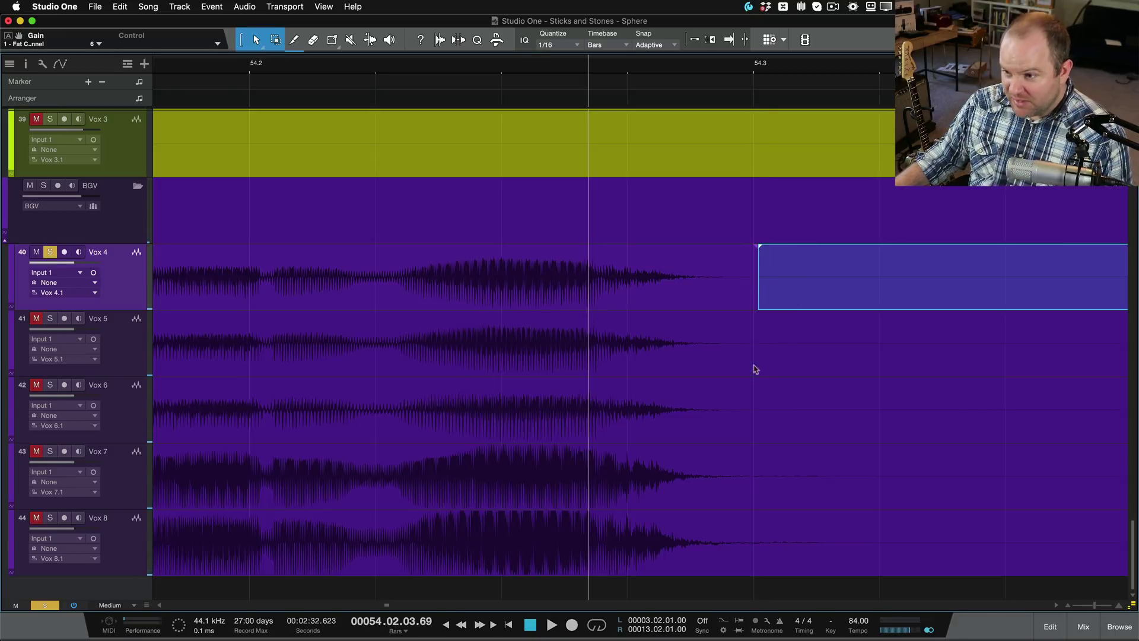
- Fade out the main Vox 4 part with an exponential curve, audition, then undo fade and split
left_click(703, 290)
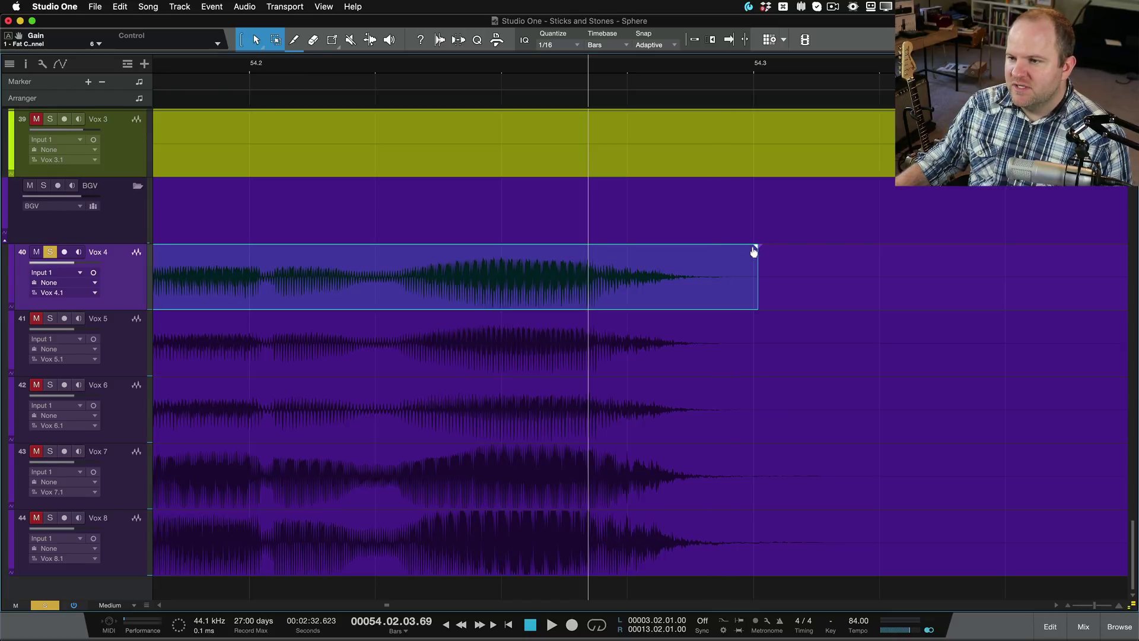
left_click_drag(753, 252, 610, 269)
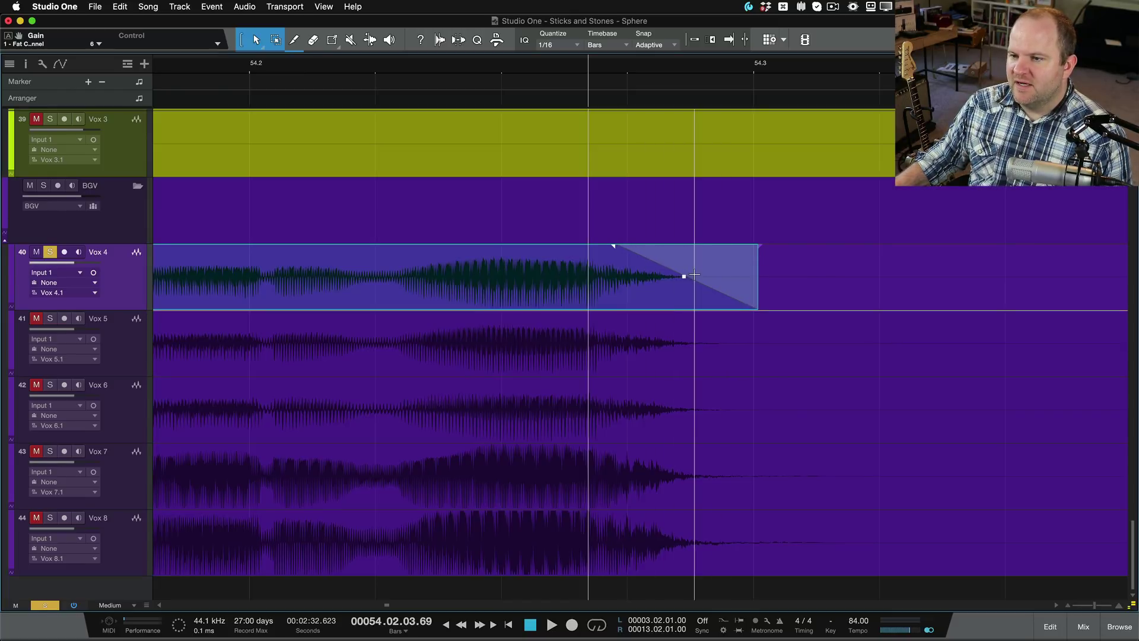
left_click_drag(684, 276, 683, 301)
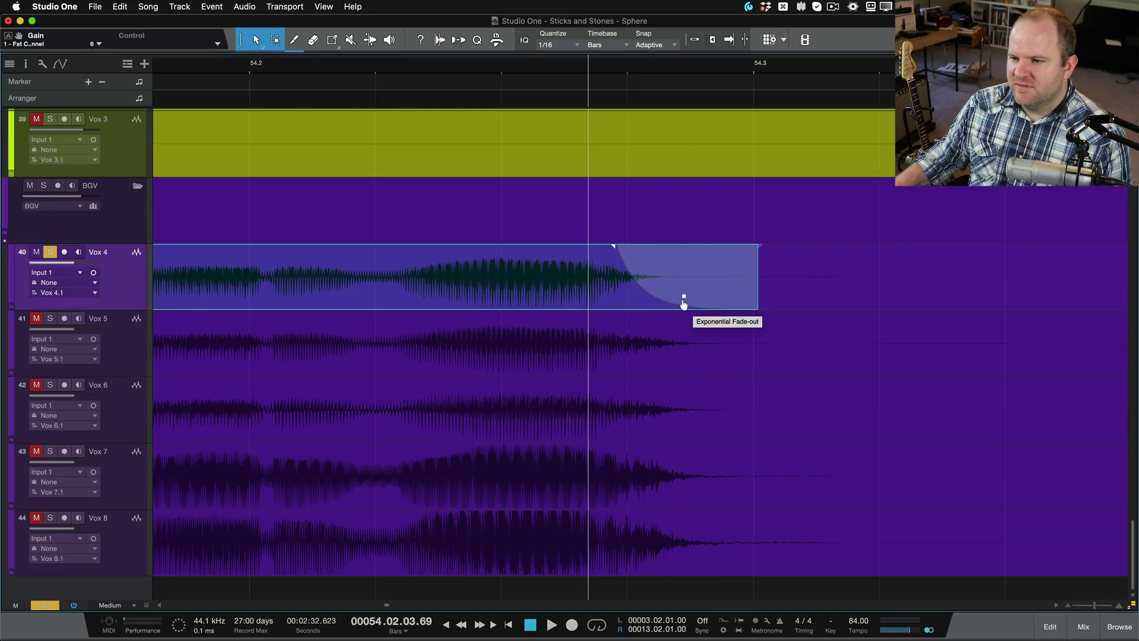
key("space")
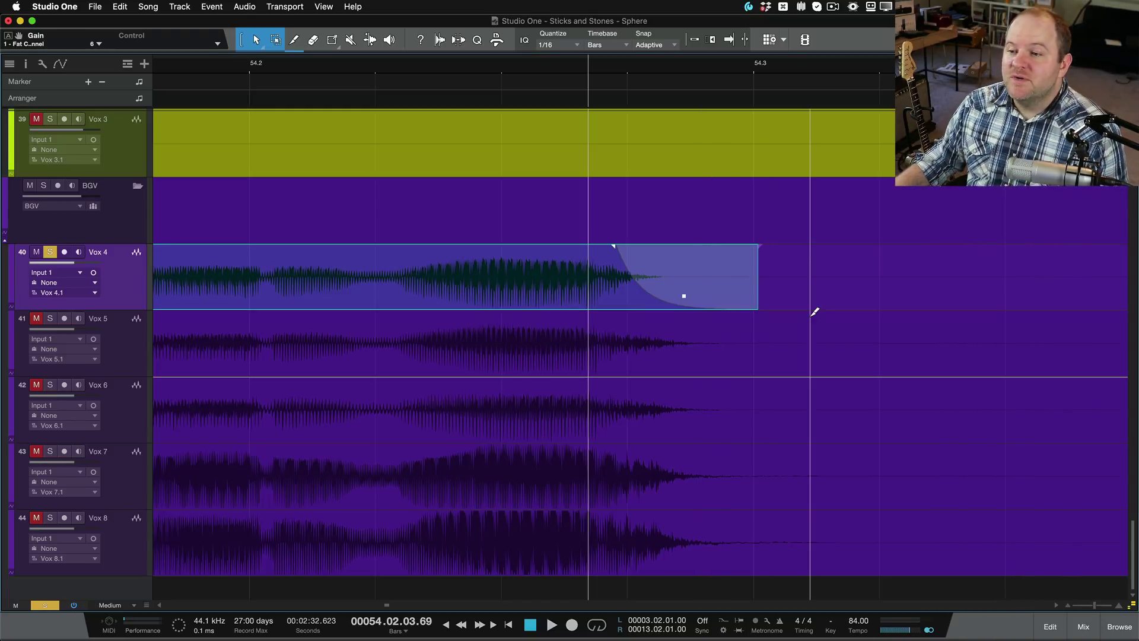
key("ctrl+z")
key("ctrl+z")
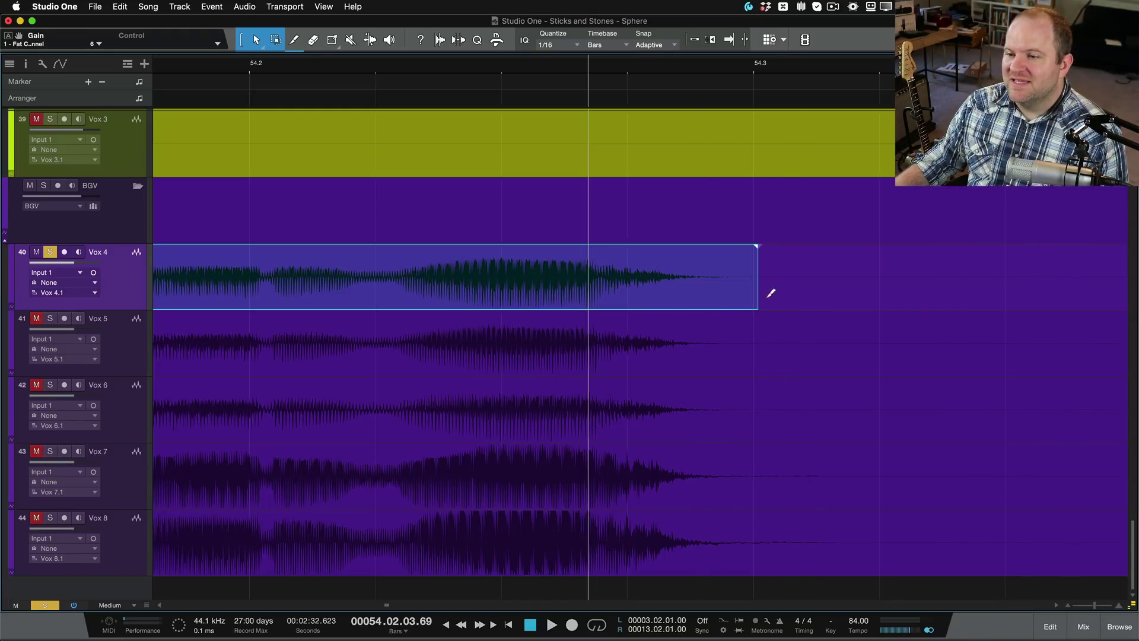
key("ctrl+z")
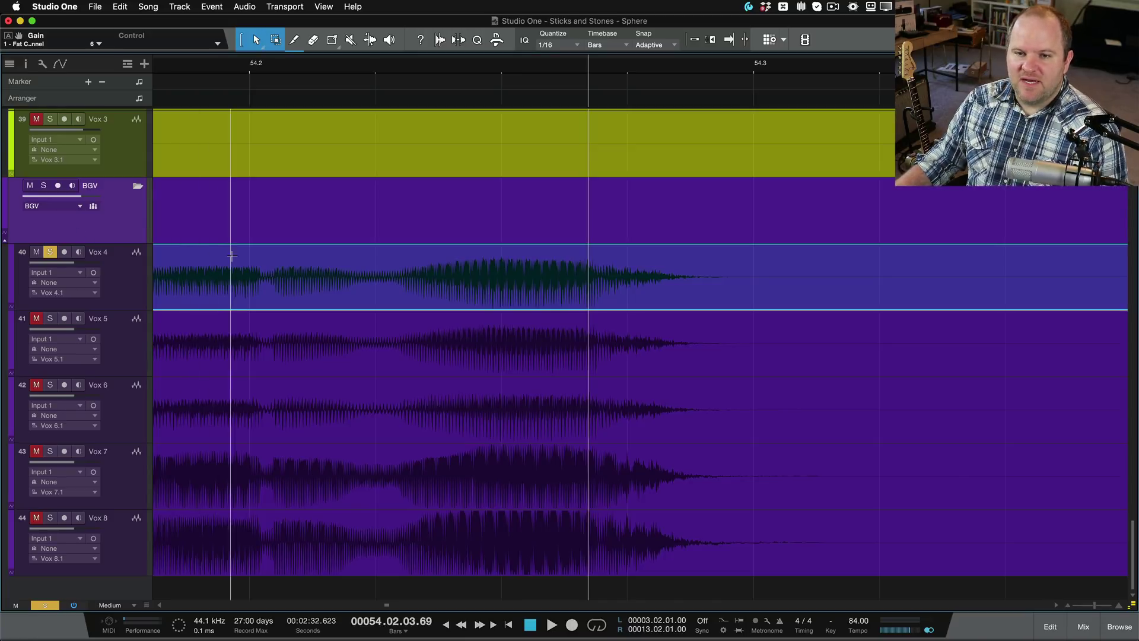
- Zoom out to the whole song and collapse the DRUMS, BASS and ELECTRICS folders
key("shift+z")
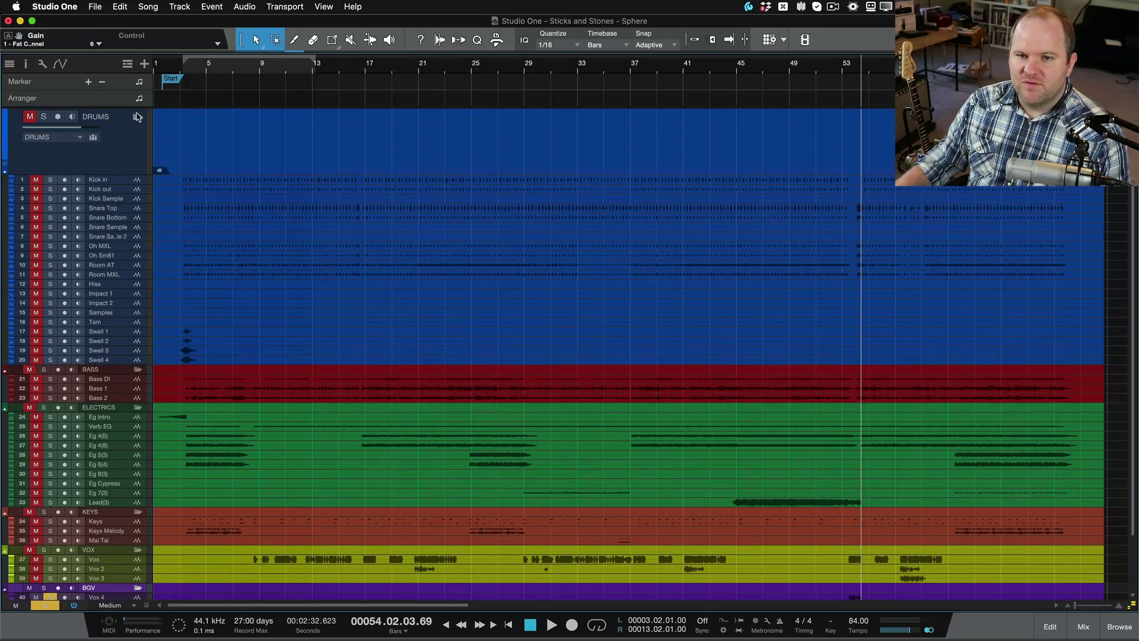
left_click(139, 117)
left_click(137, 179)
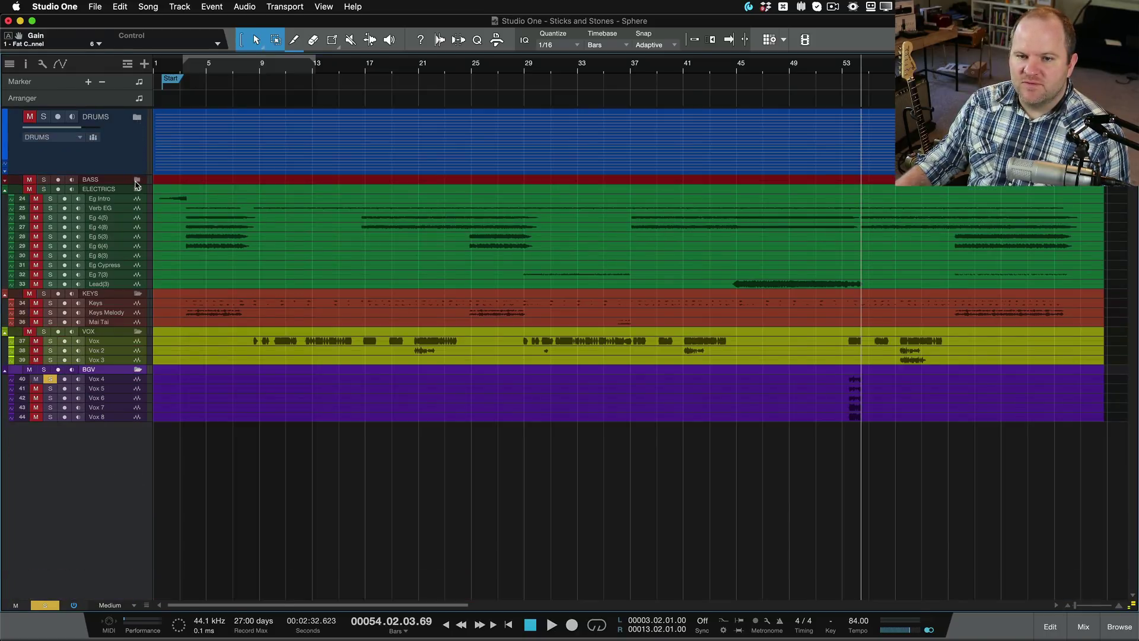
left_click(137, 188)
left_click(136, 190)
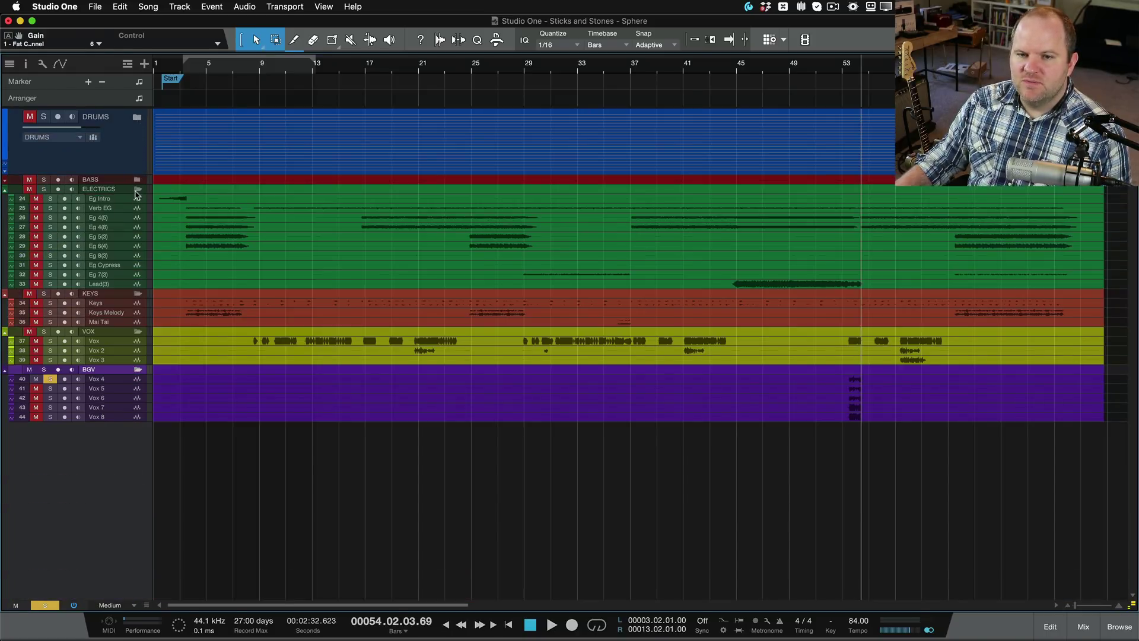
left_click(137, 190)
- Collapse the KEYS and VOX folders, keep BGV expanded, and enlarge track heights
left_click(136, 198)
left_click(137, 207)
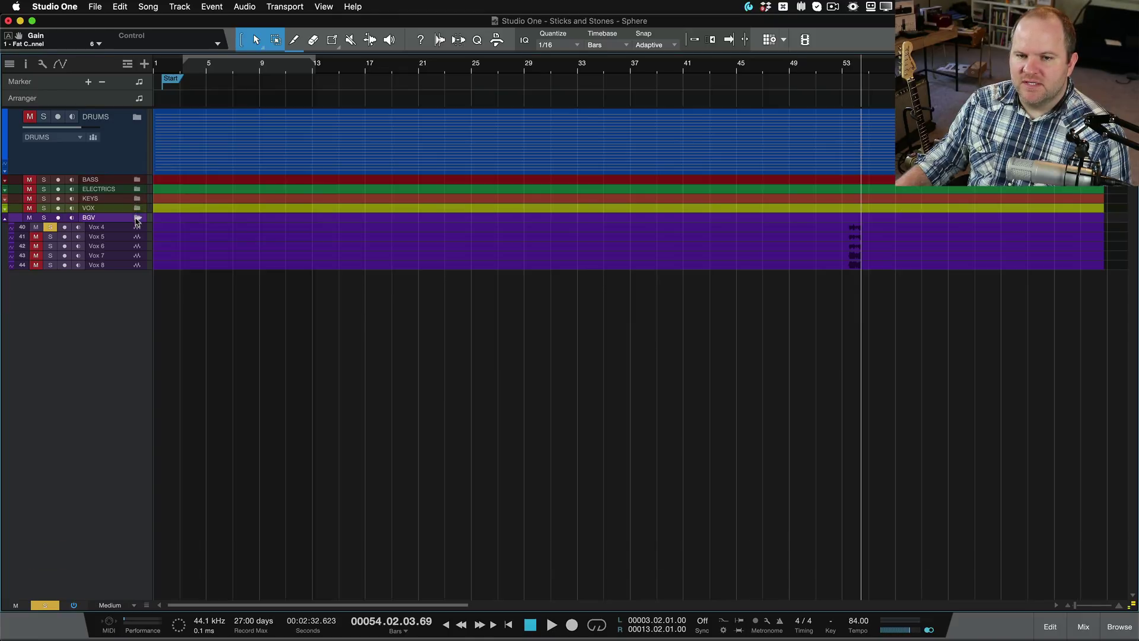
left_click(138, 217)
left_click(137, 217)
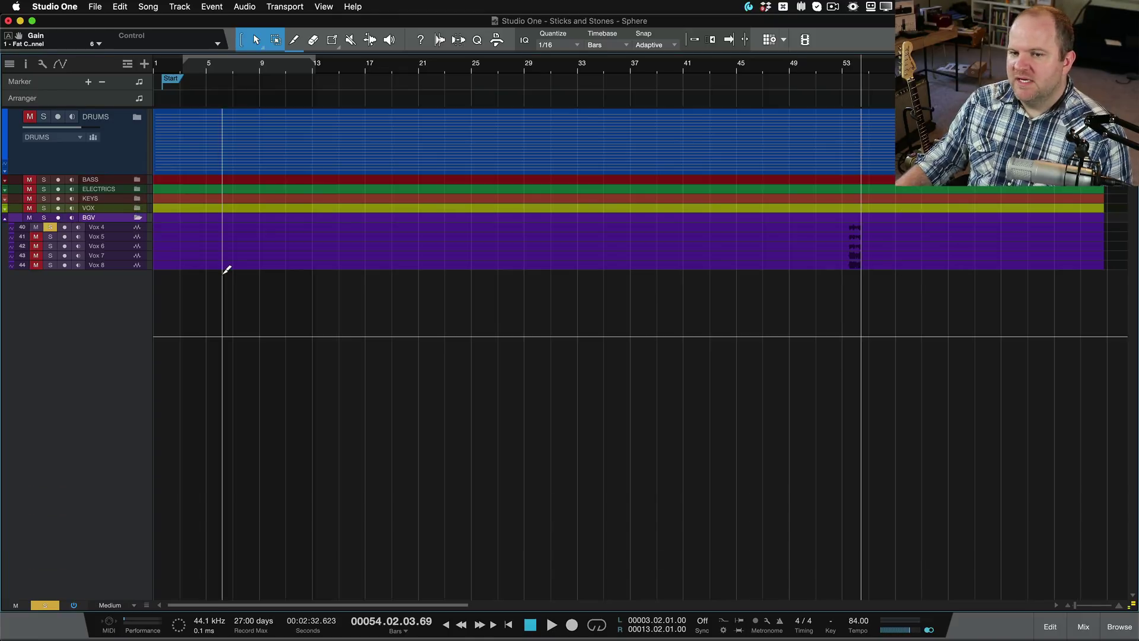
key("shift+e")
key("shift+e")
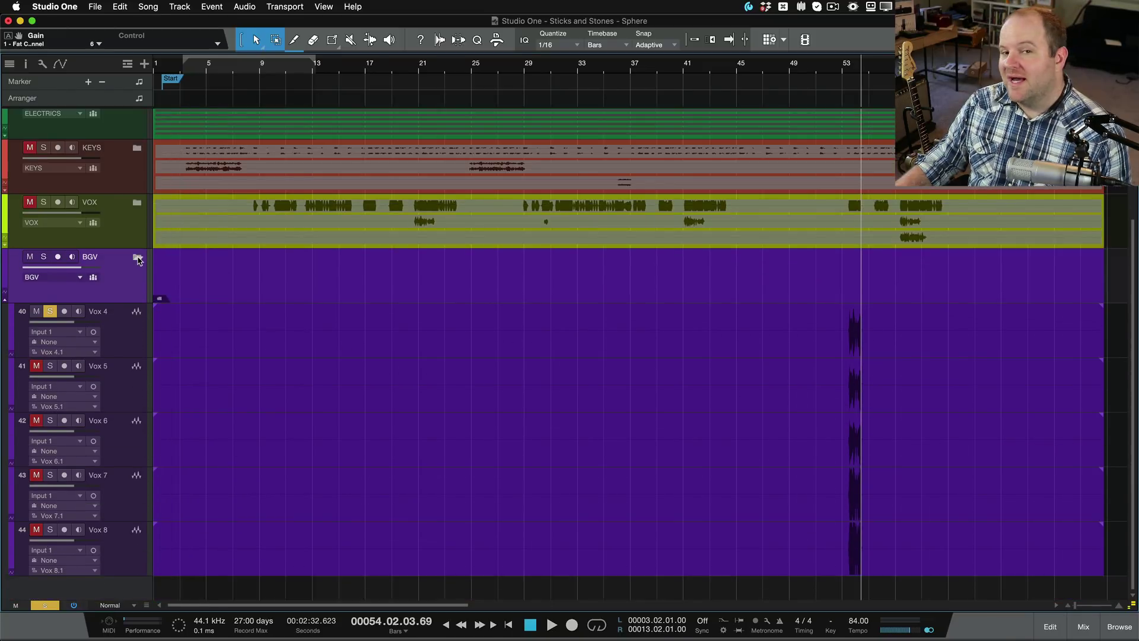
- Check the BGV folder's output channel list, leaving it assigned to the BGV bus
left_click(57, 278)
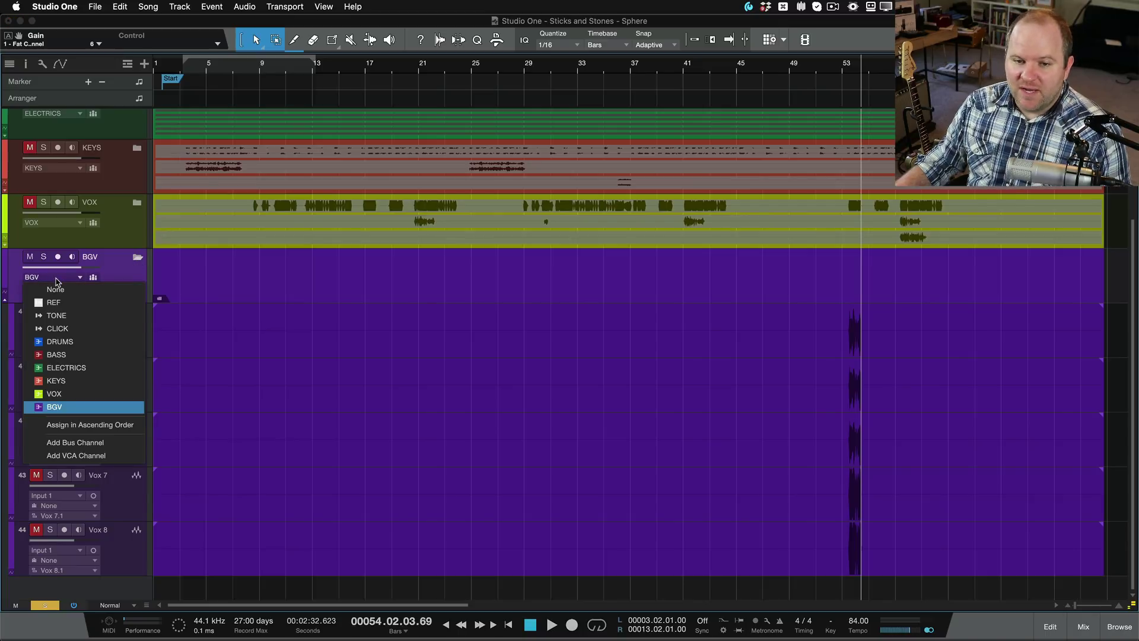
left_click(57, 281)
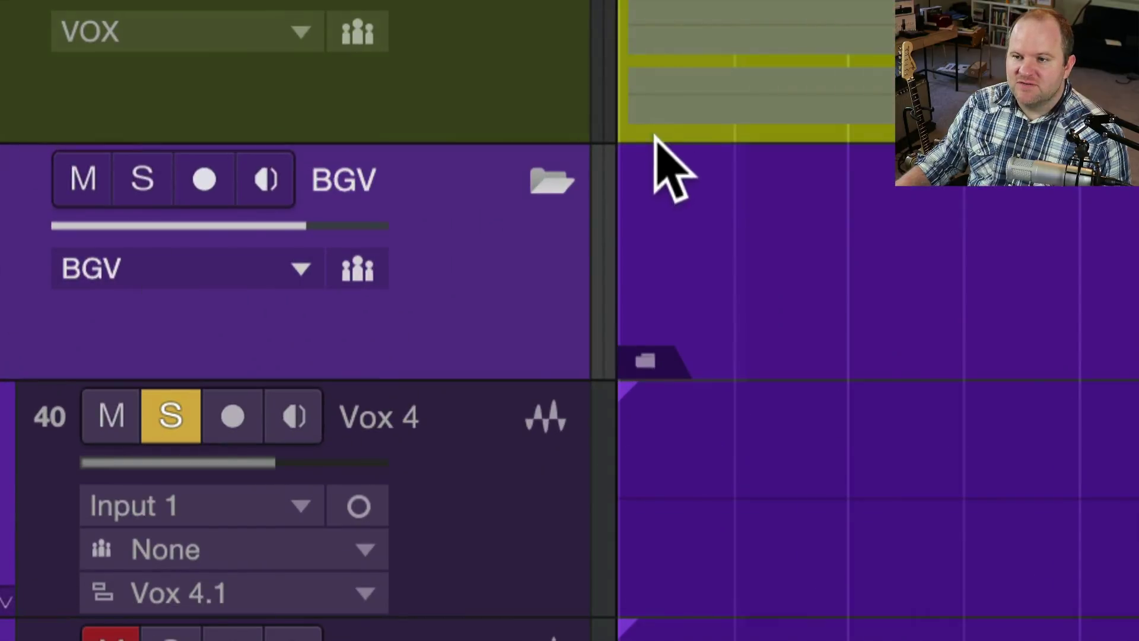
left_click(270, 261)
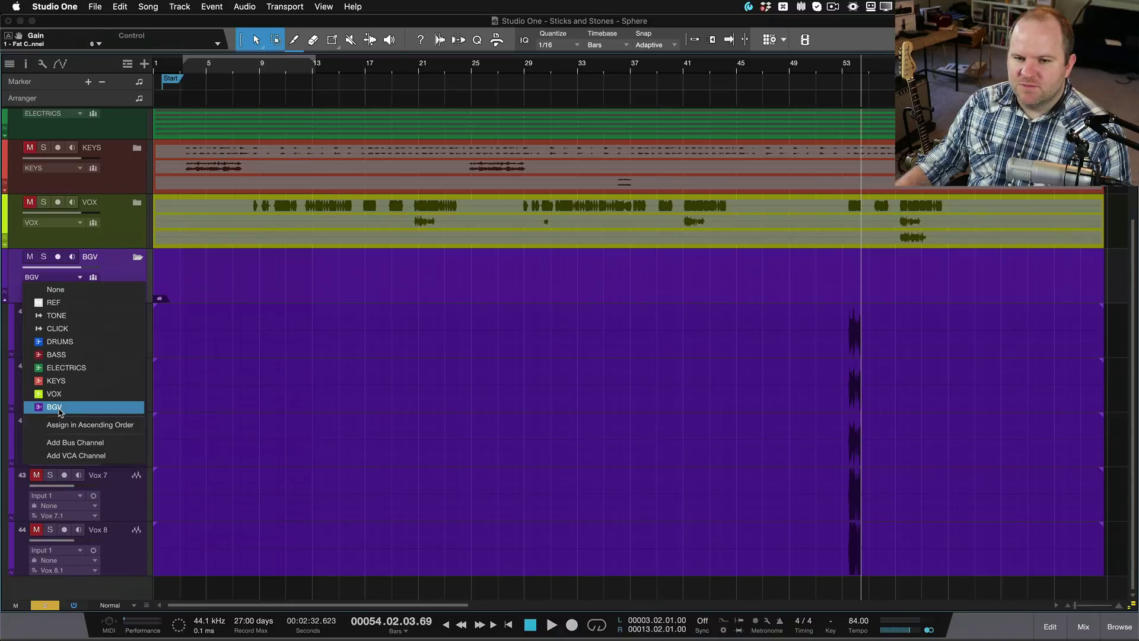
left_click(137, 272)
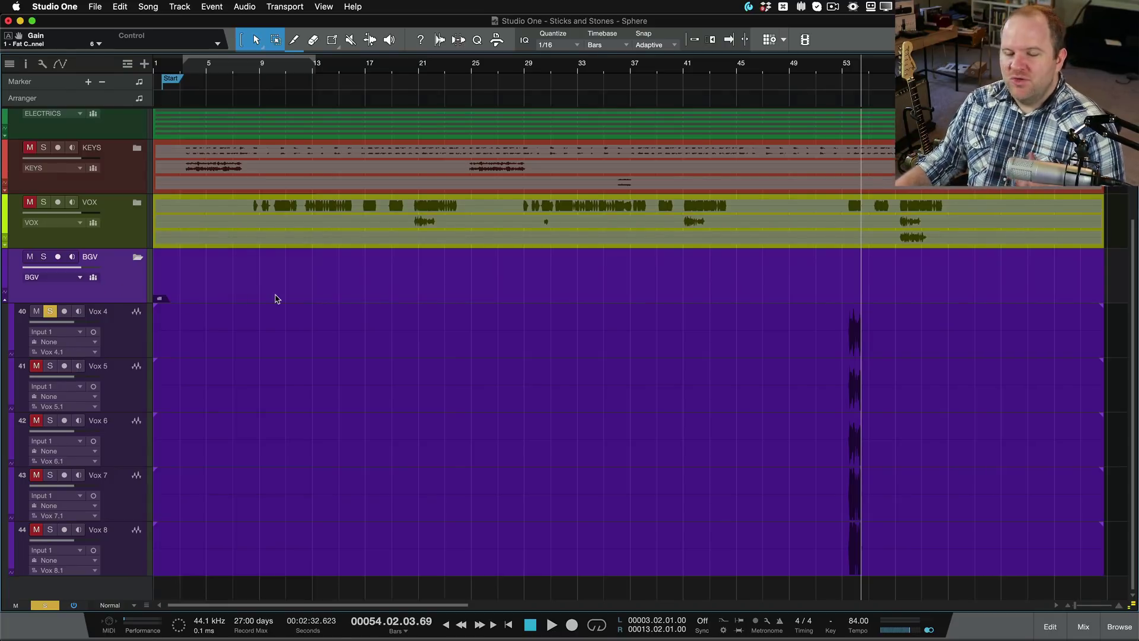
left_click(93, 278)
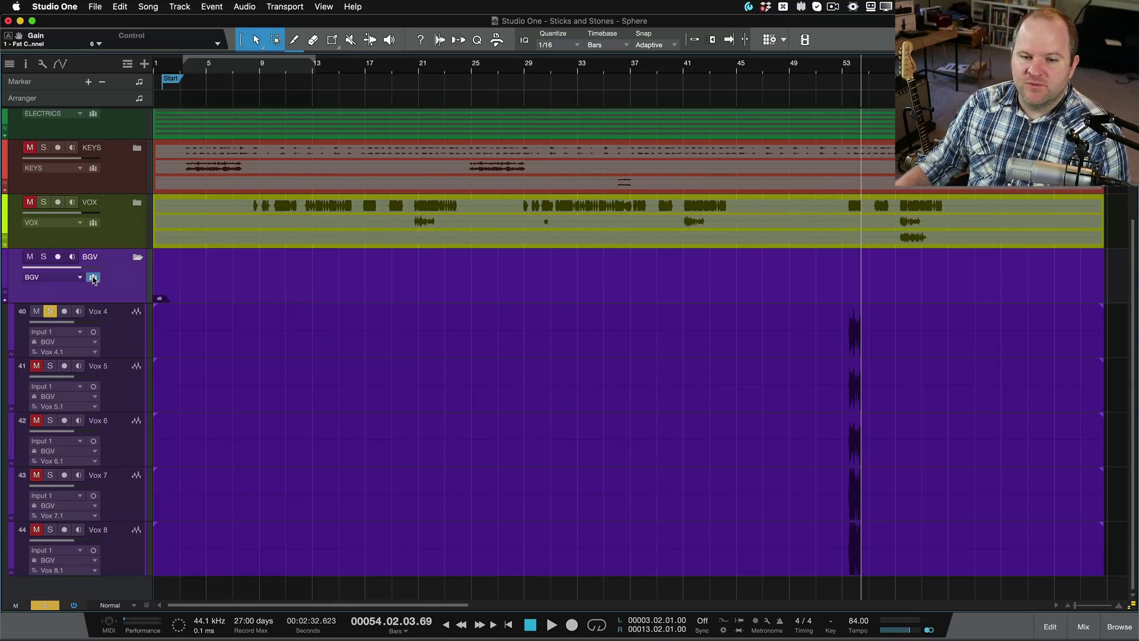
scroll(988, 362, "up", 6)
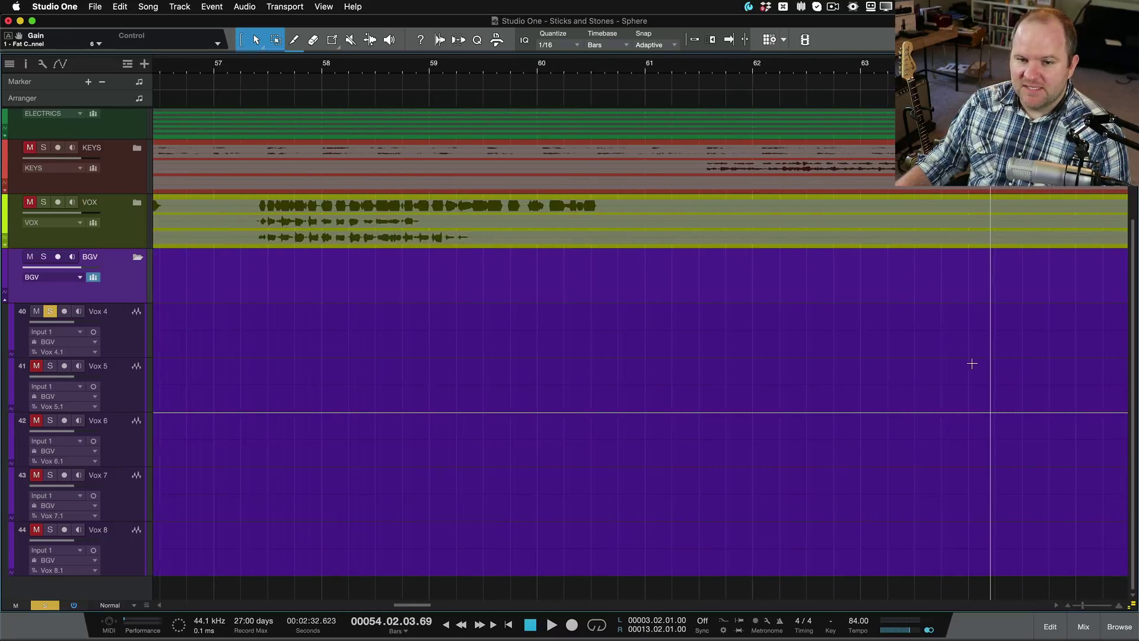
scroll(567, 391, "left", 5)
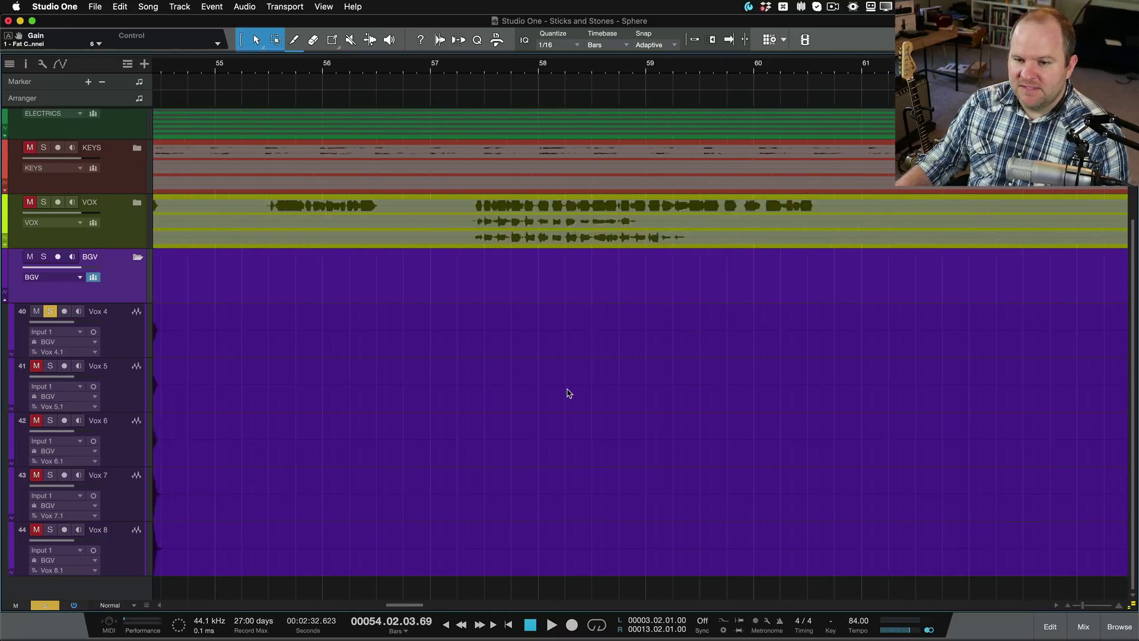
left_click(525, 353)
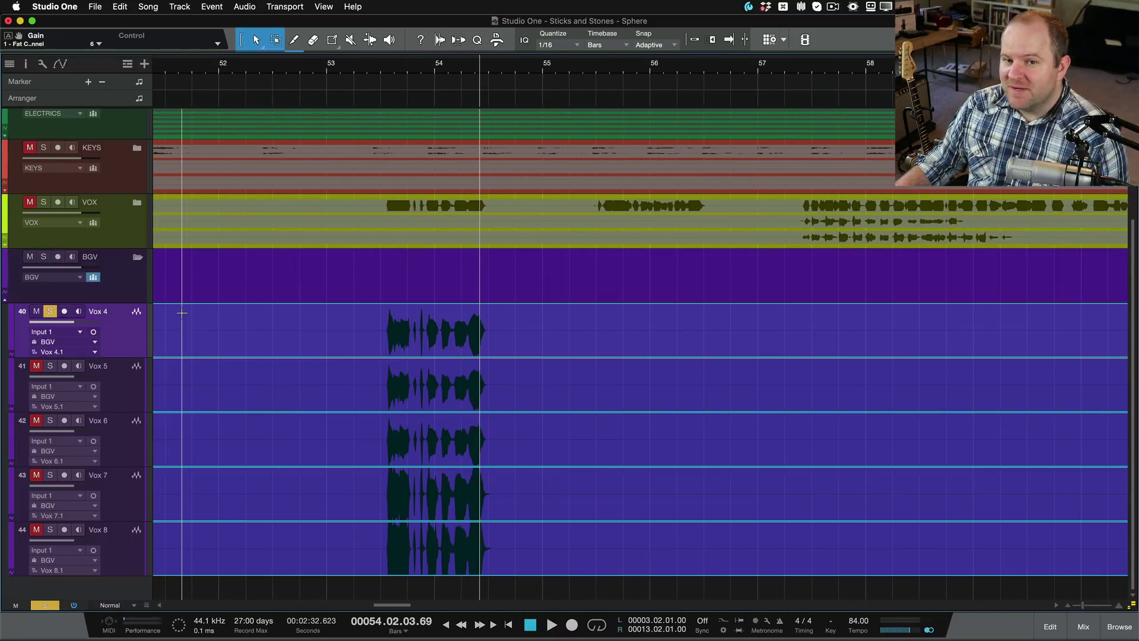
left_click(93, 277)
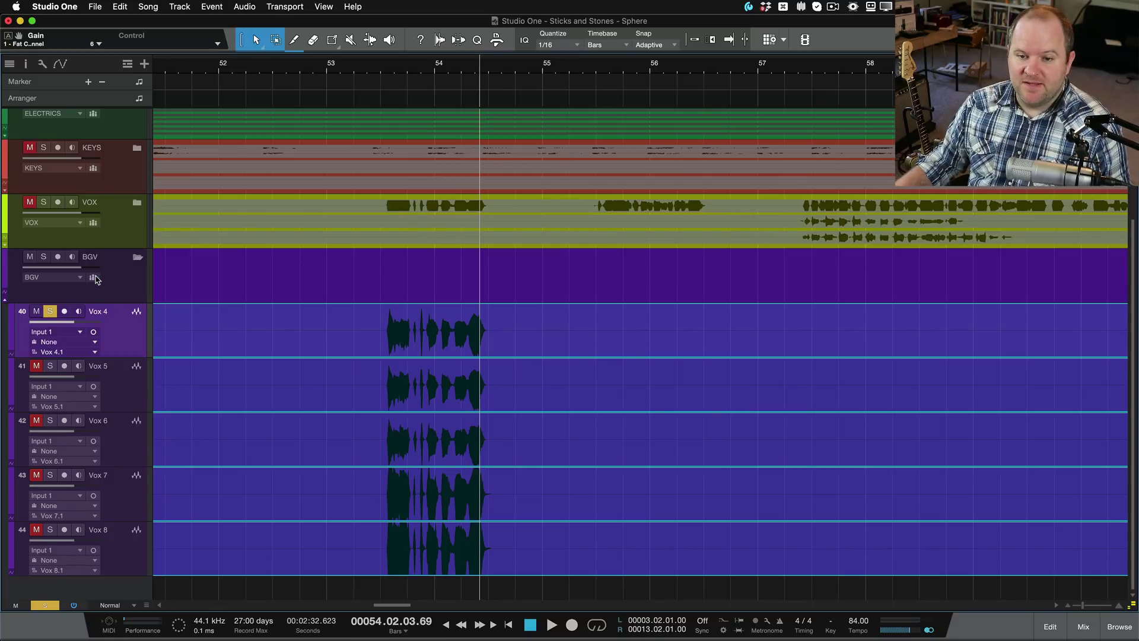
left_click(94, 277)
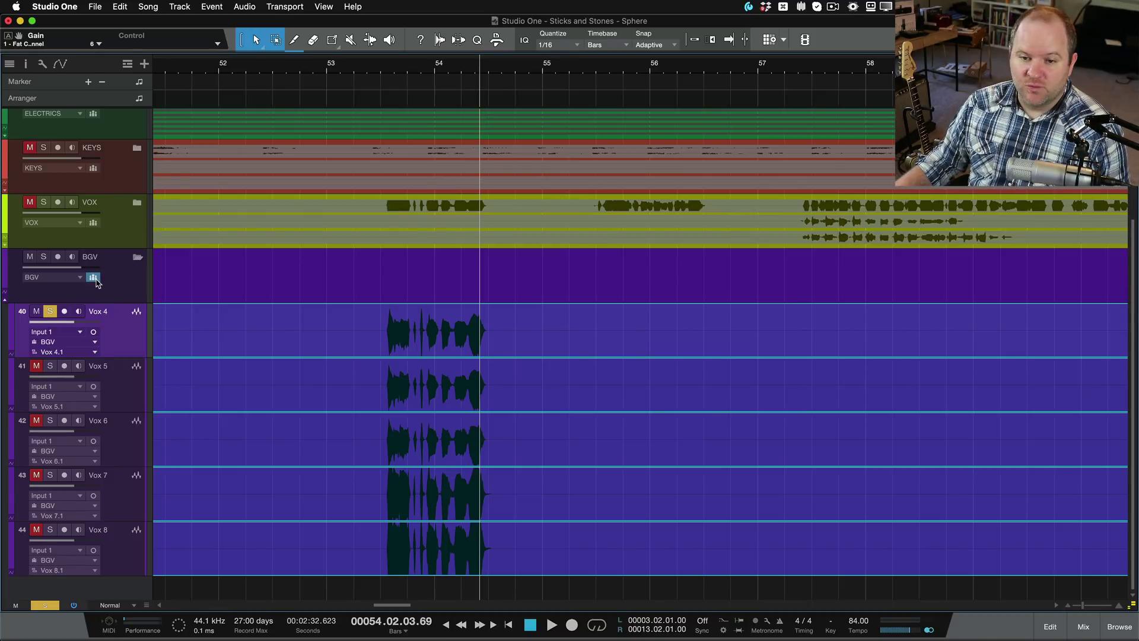
left_click(93, 277)
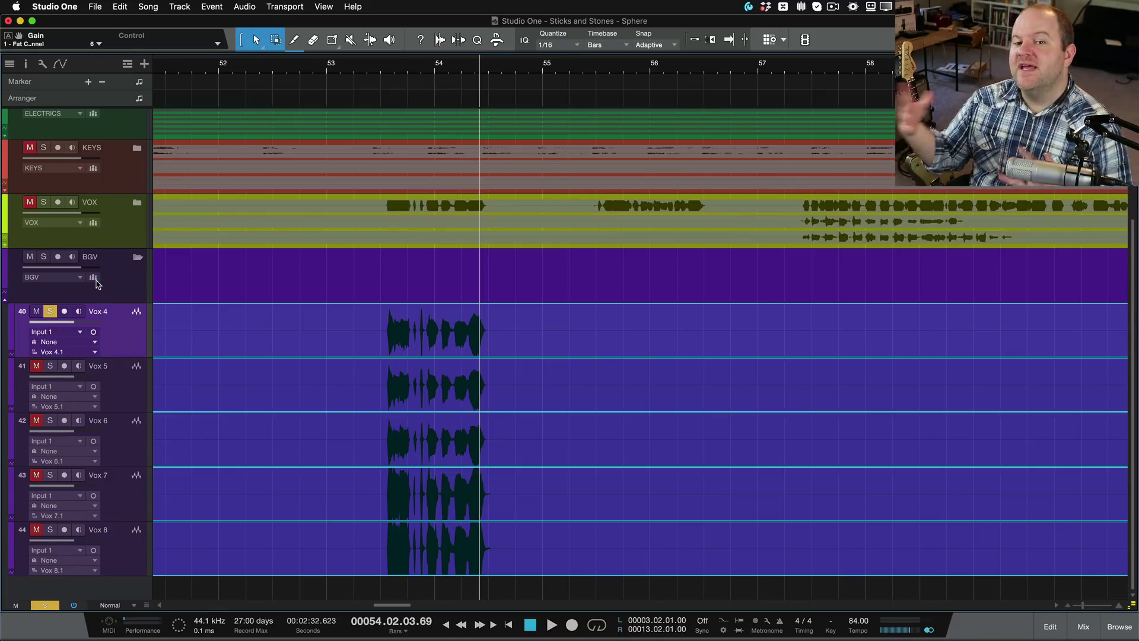
left_click(95, 279)
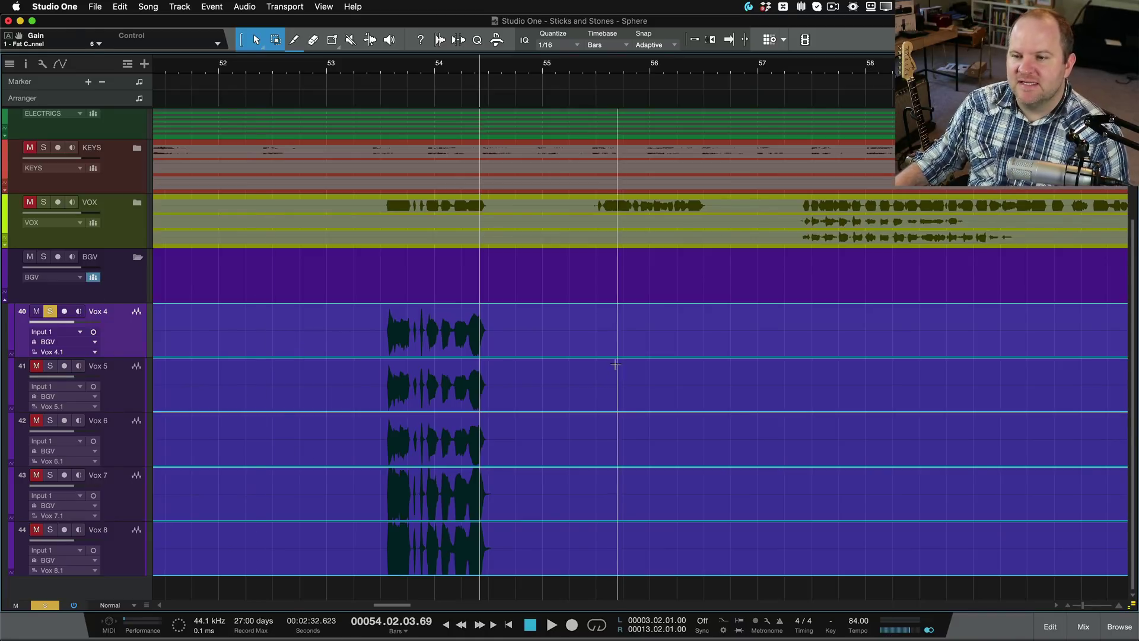
- Try deleting ranges across all backing vocal tracks, then undo both deletions
left_click_drag(528, 323, 817, 338)
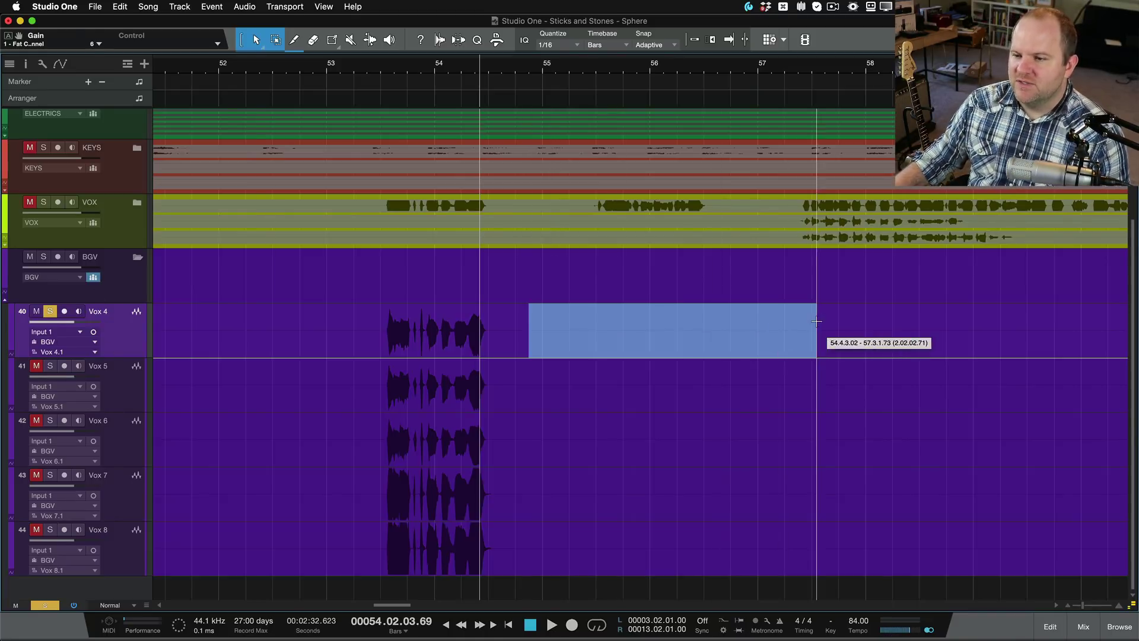
key("Delete")
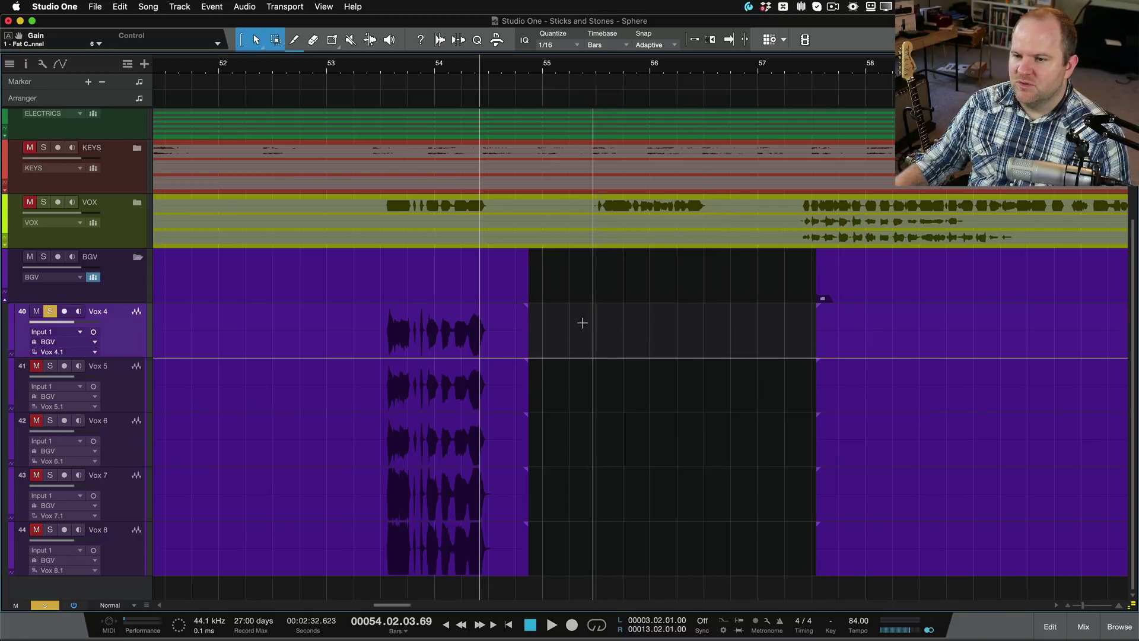
left_click_drag(585, 323, 615, 462)
key("Delete")
key("super+z")
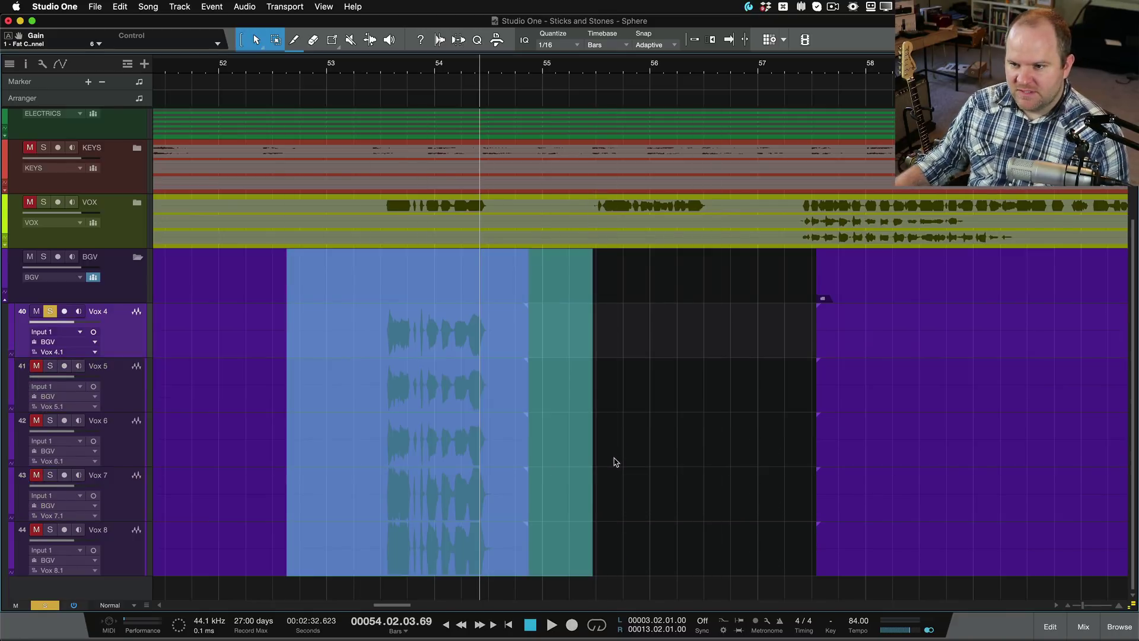
key("super+z")
- Split the five backing vocal events at the breath tail, delete the tails, and fade out the ends
scroll(489, 330, "up", 6)
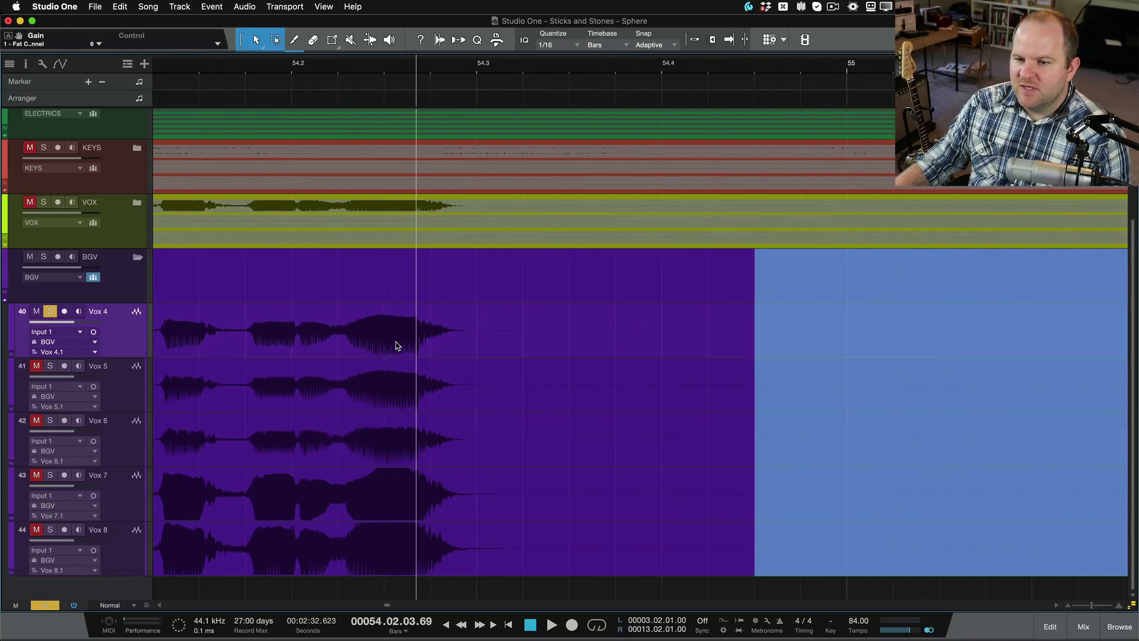
left_click(399, 346)
left_click(501, 332, "alt")
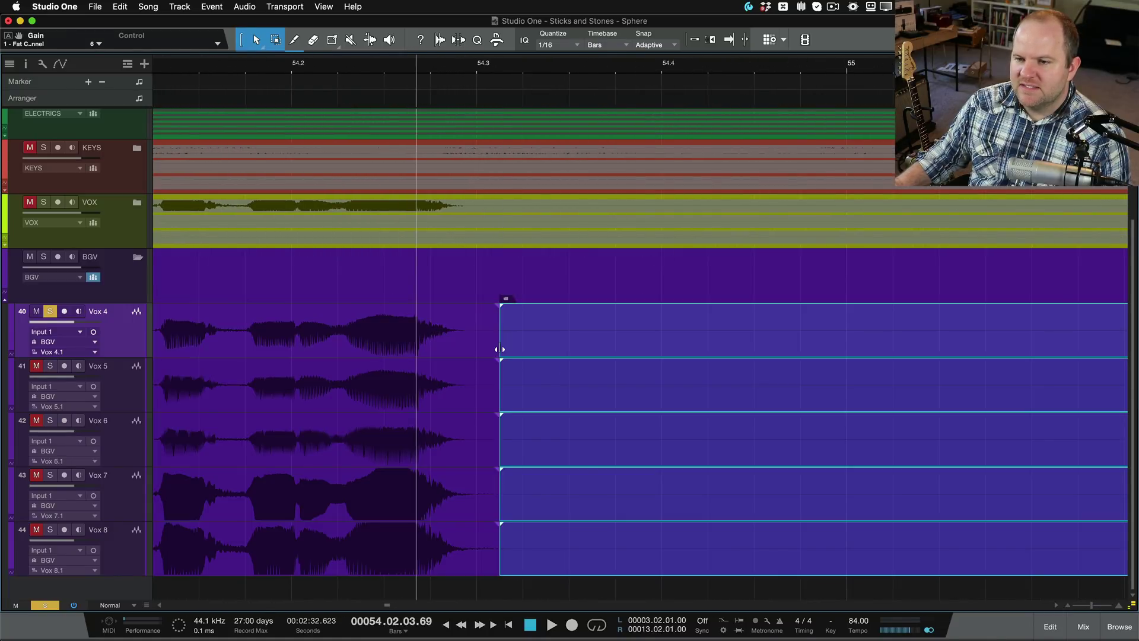
key("Delete")
left_click_drag(498, 303, 446, 360)
- Set playback to bar 53.3, swap the Vox 4 solo for a BGV folder solo, and audition the fades
scroll(563, 386, "down", 3)
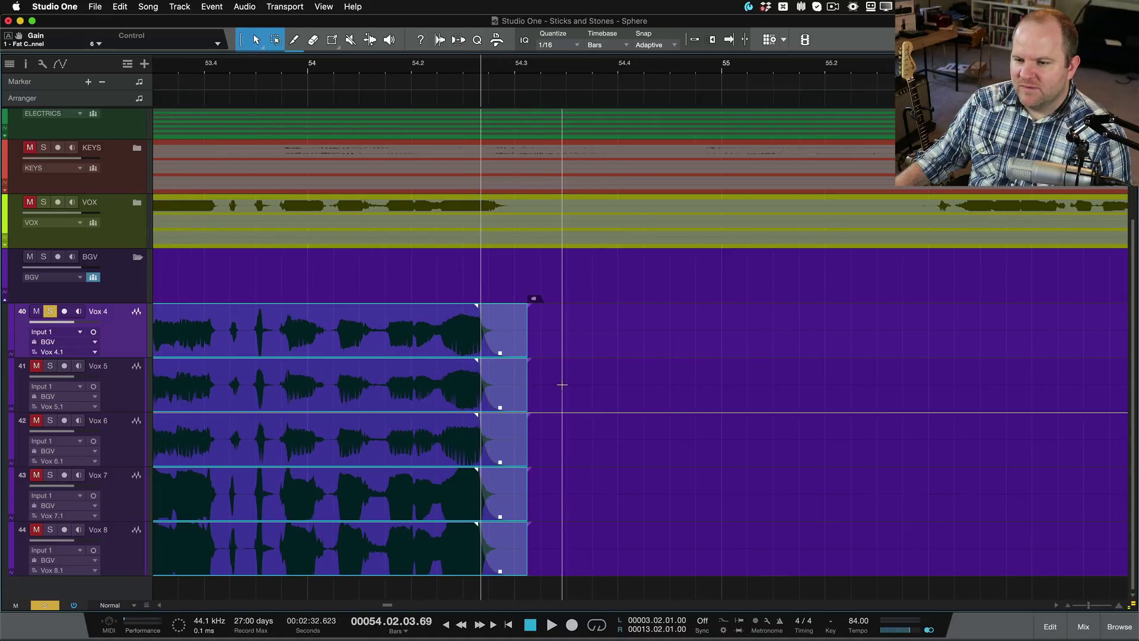
scroll(572, 438, "left", 2)
scroll(572, 437, "left", 1)
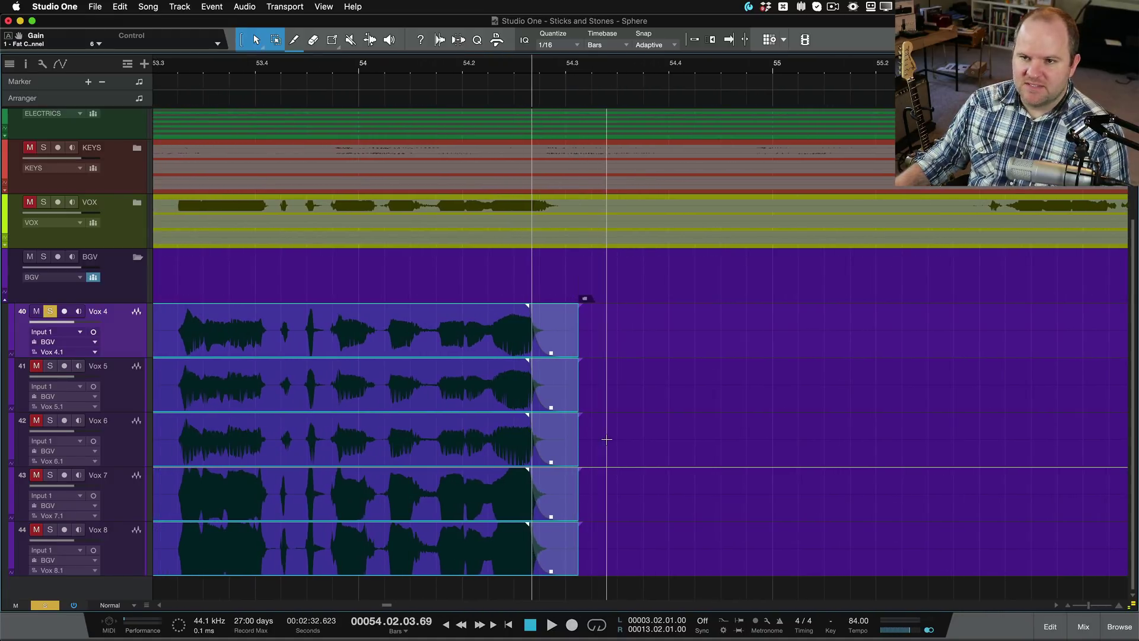
scroll(571, 437, "left", 2)
left_click(192, 72)
key("s")
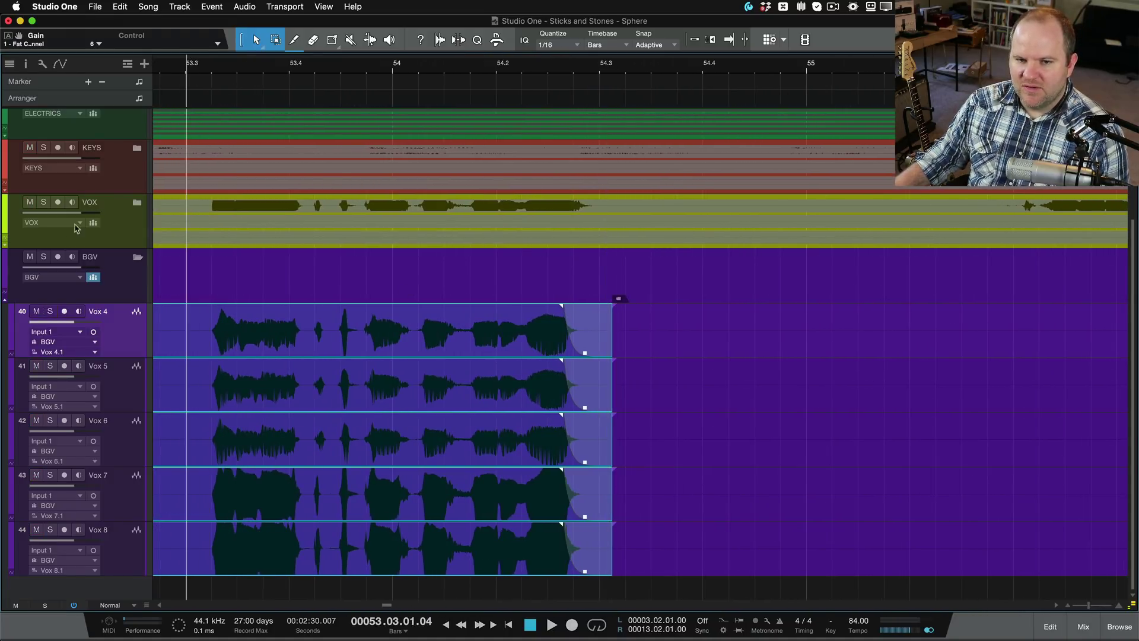
left_click(45, 256)
key("space")
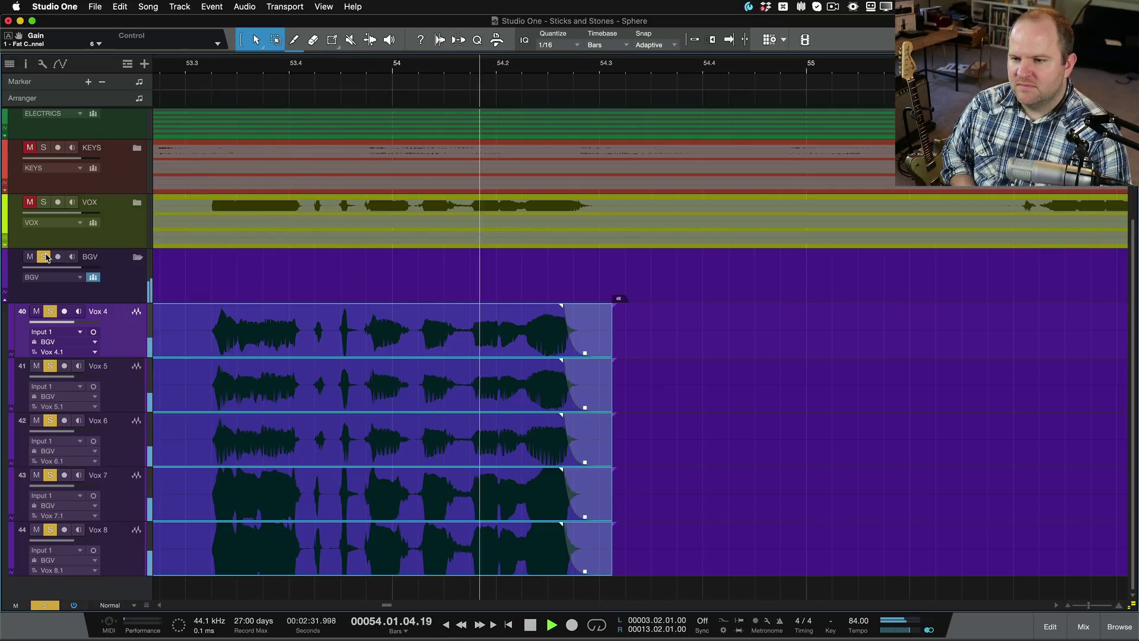
key("space")
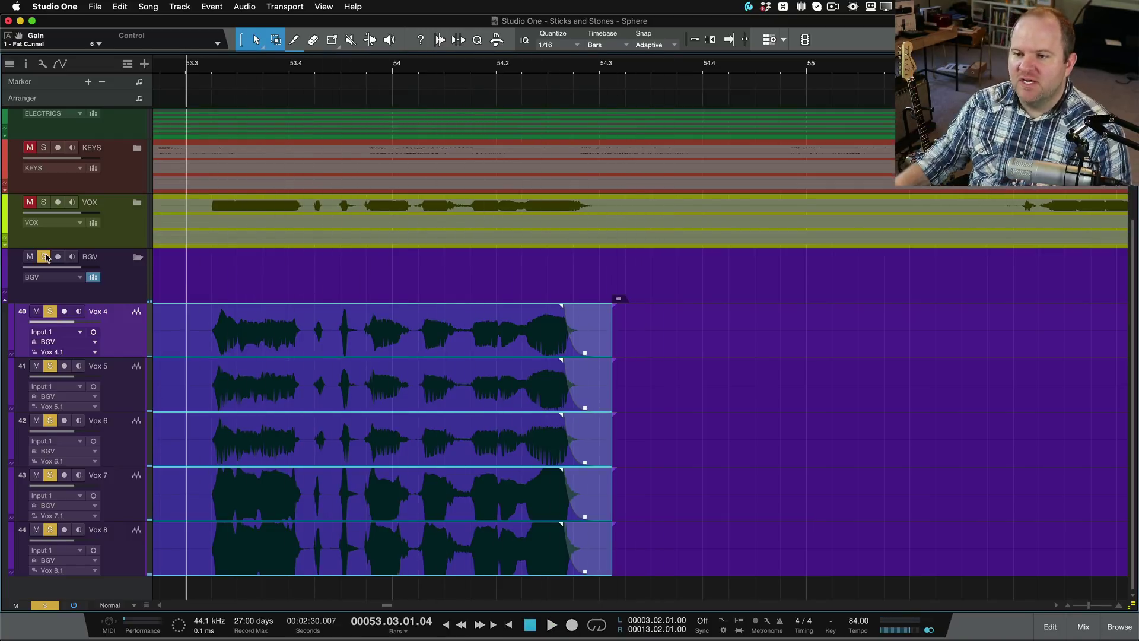
- Bend the five fades exponential, adjust their length, delete the leftover events, and disconnect the BGV bus
mouse_move(585, 352)
left_mouse_down()
mouse_move(588, 331)
mouse_move(643, 362)
mouse_move(564, 325)
mouse_move(590, 345)
mouse_move(610, 331)
mouse_move(592, 335)
left_mouse_up()
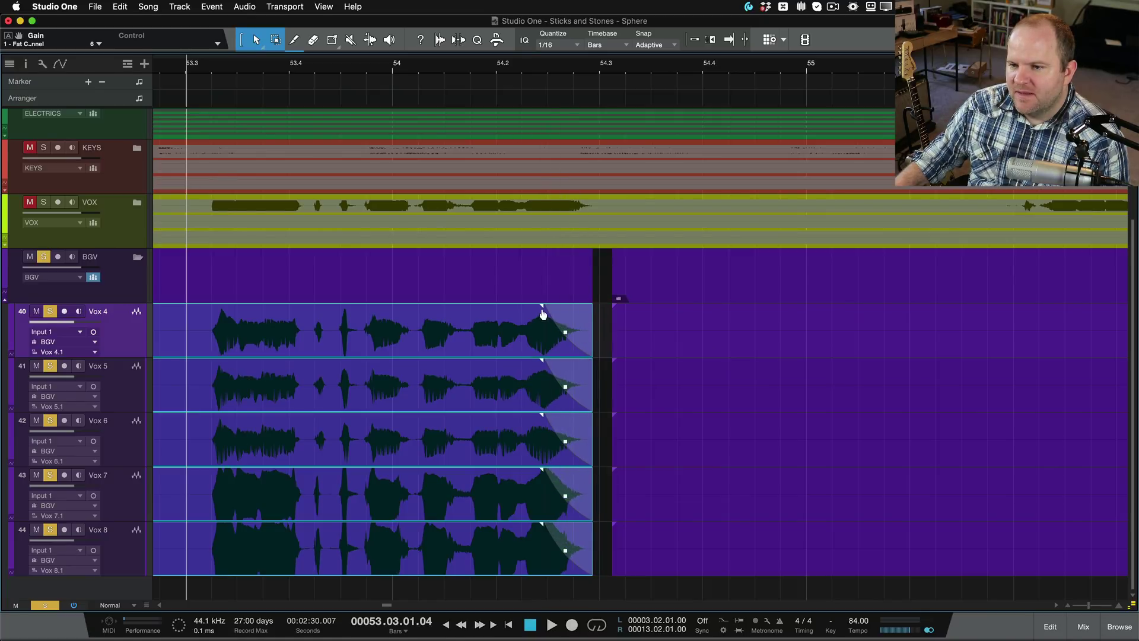
left_click_drag(543, 308, 566, 315)
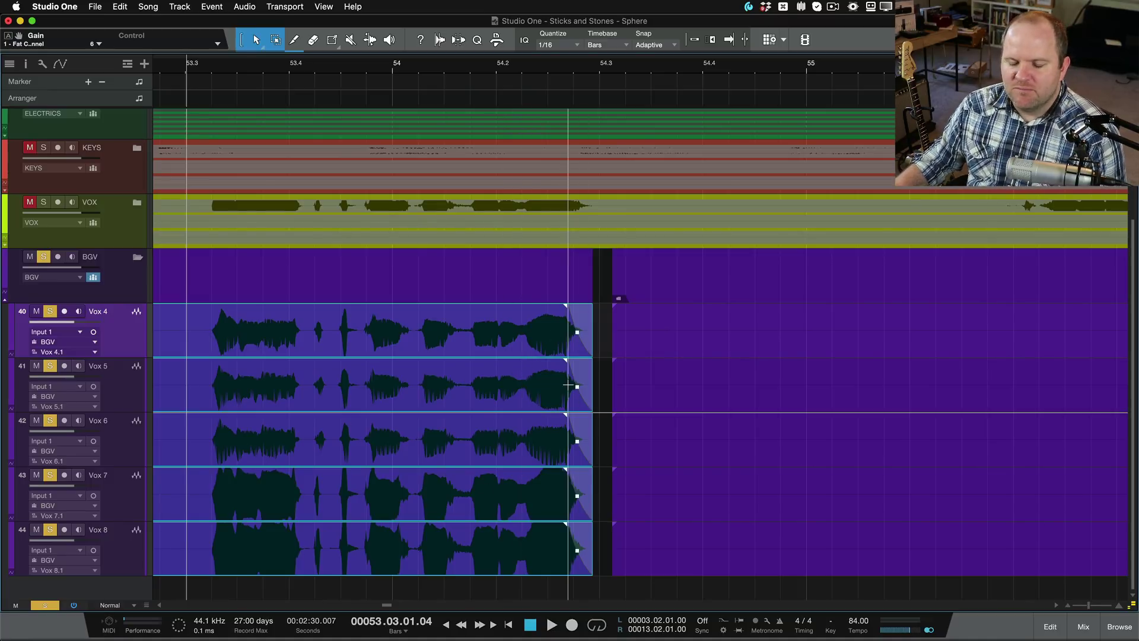
left_click(648, 341)
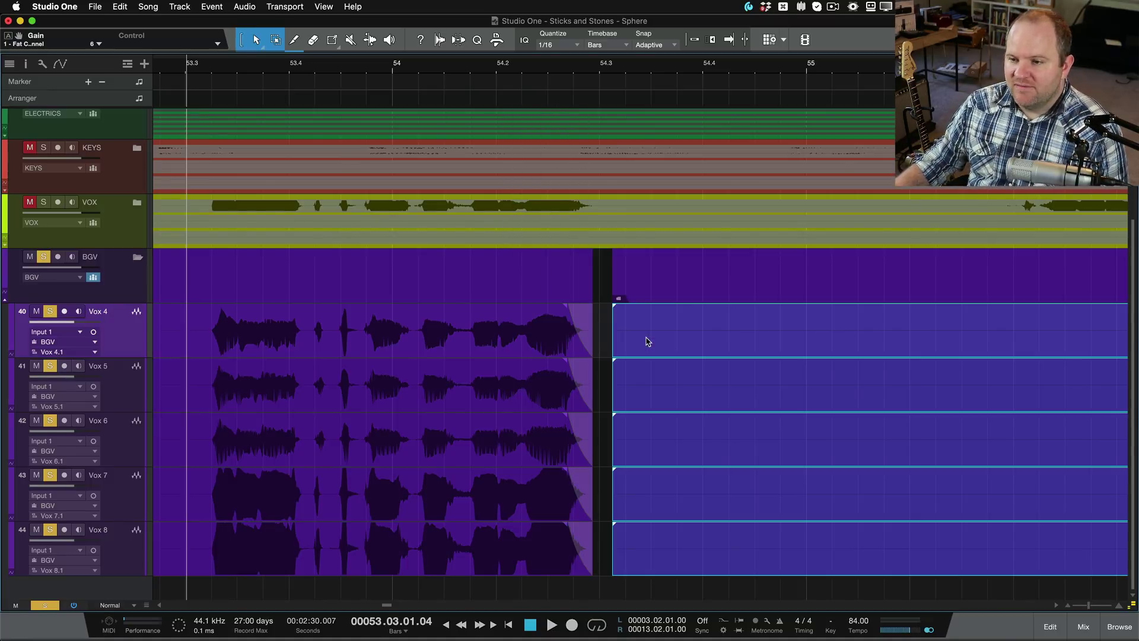
key("Delete")
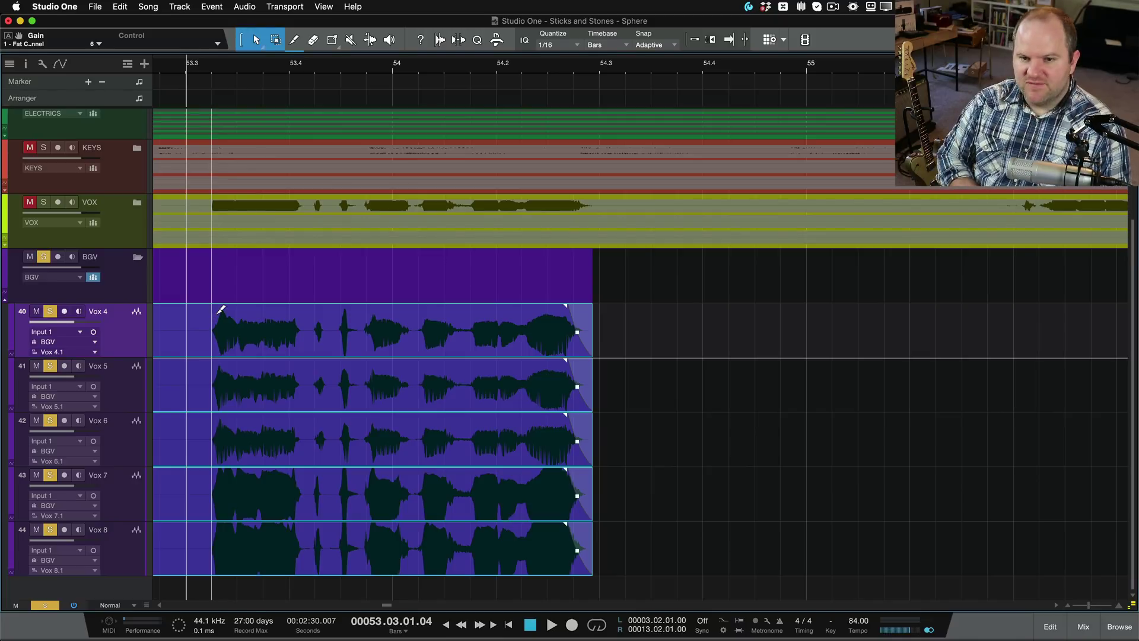
key("super+z")
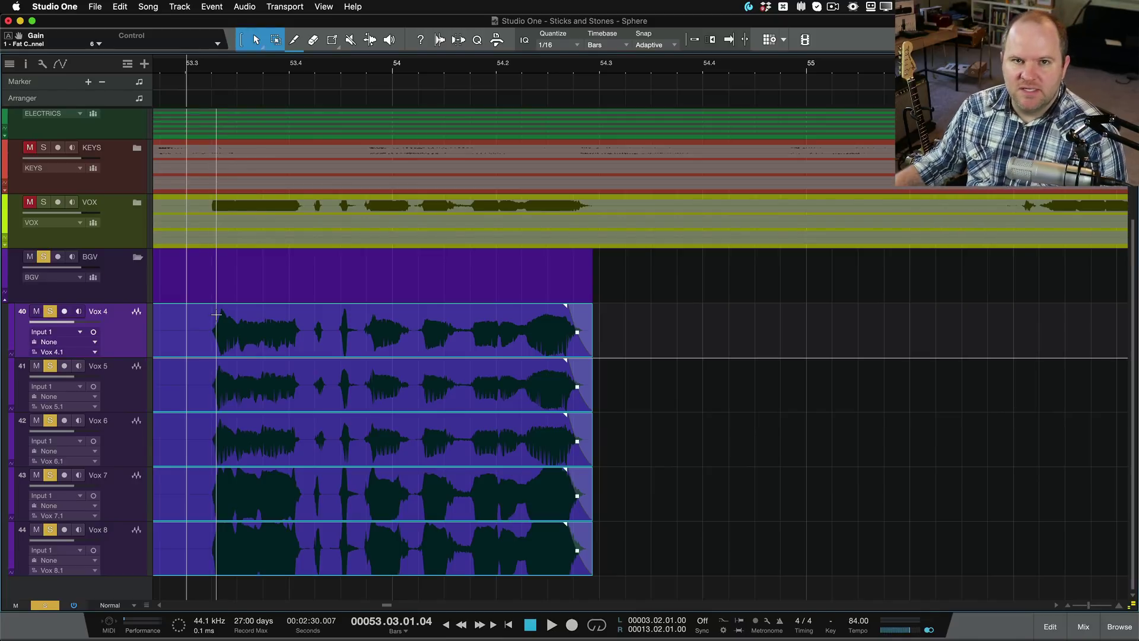
scroll(274, 349, "down", 3)
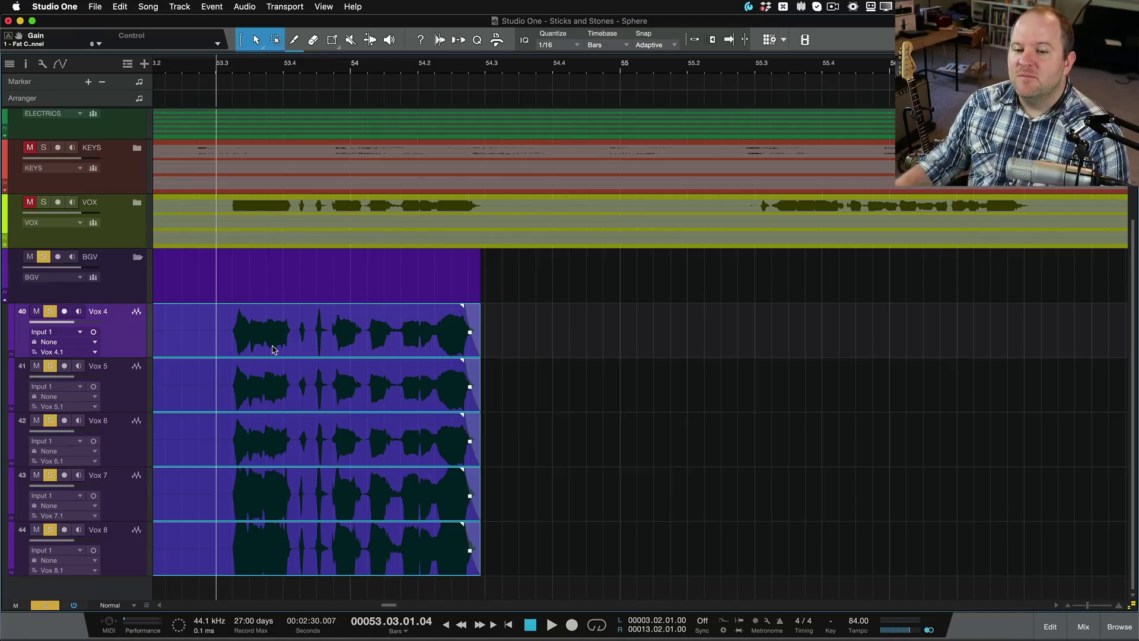
scroll(307, 352, "up", 4)
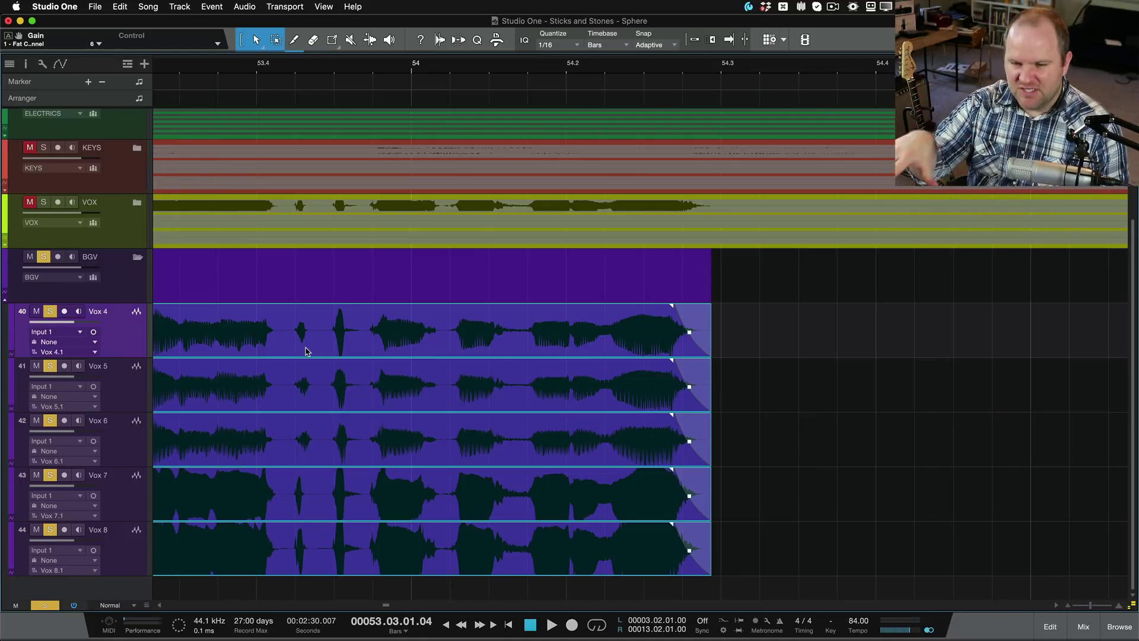
scroll(306, 352, "down", 1)
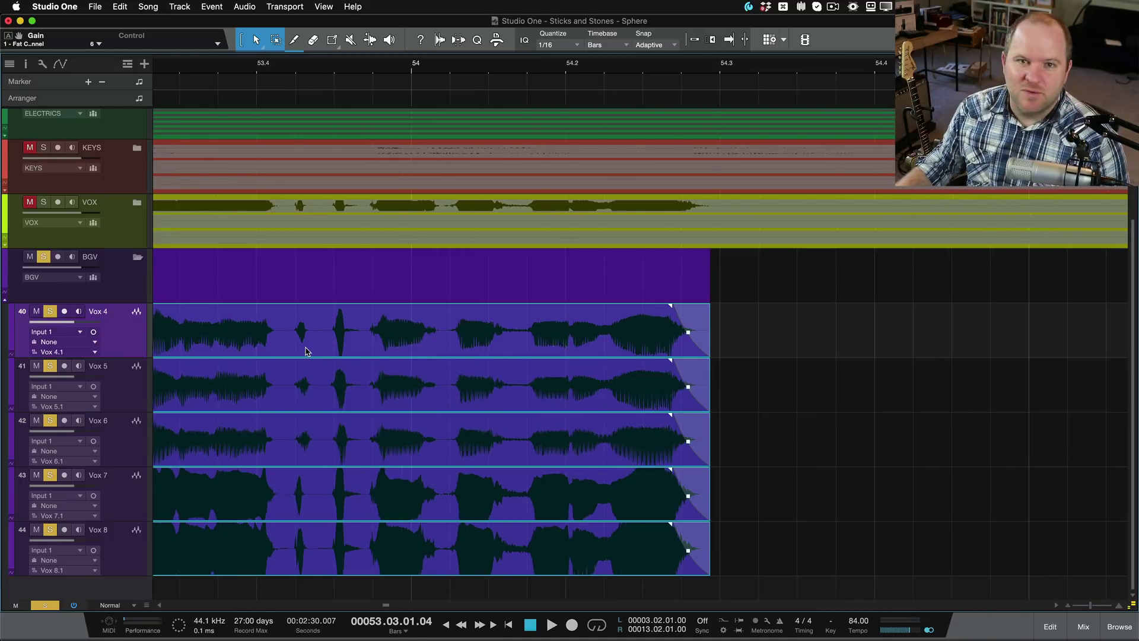
scroll(307, 351, "down", 2)
scroll(306, 351, "left", 5)
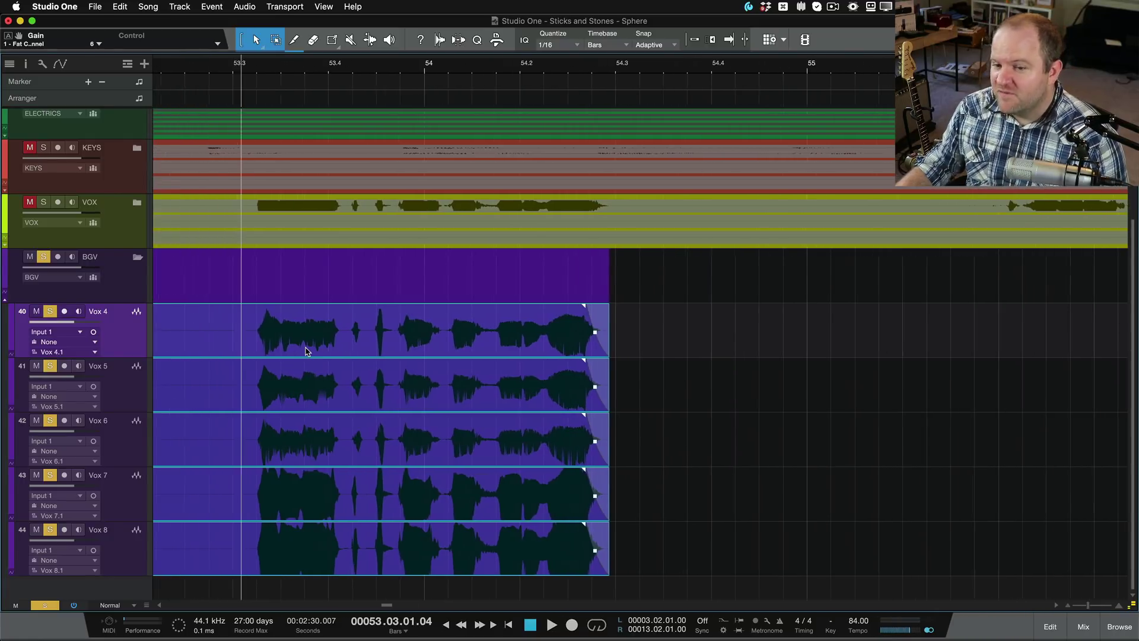